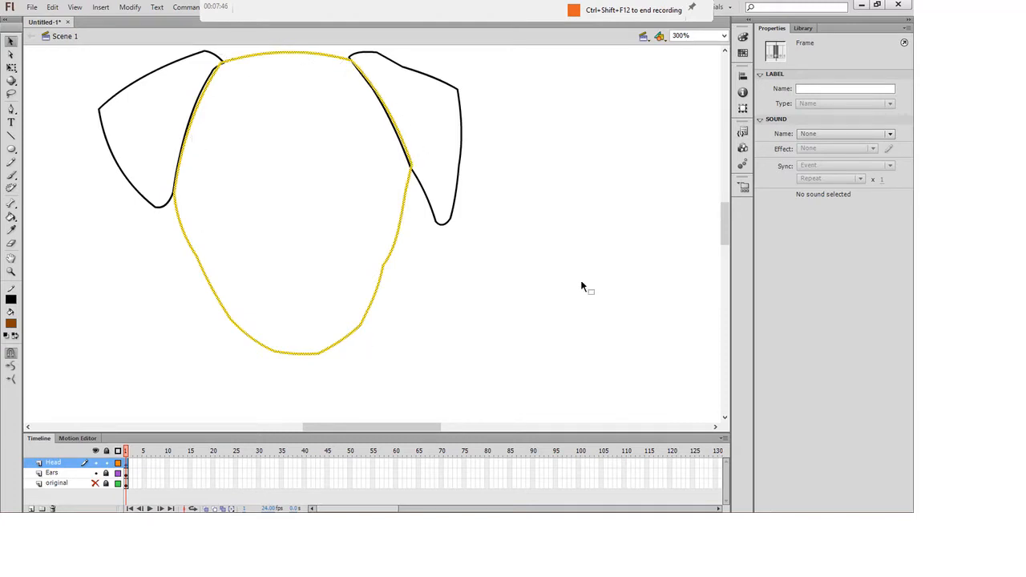
- Change the head outline's stroke colour from the palette to black (#000000) and deselect the outline
{"action": "right_click", "coordinate": [402, 215]}
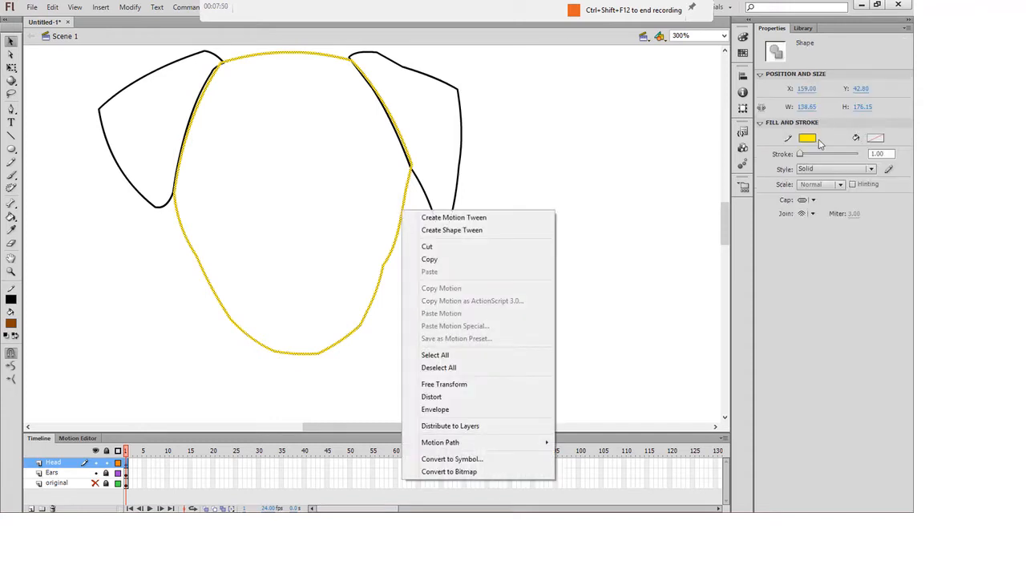
{"action": "left_click", "coordinate": [808, 139]}
{"action": "left_click", "coordinate": [808, 137]}
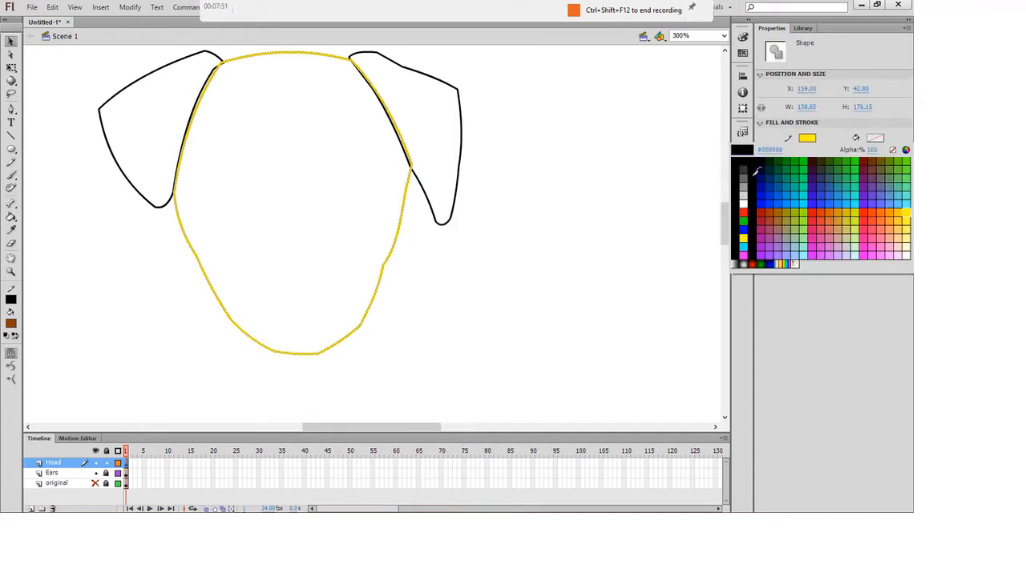
{"action": "left_click", "coordinate": [752, 172]}
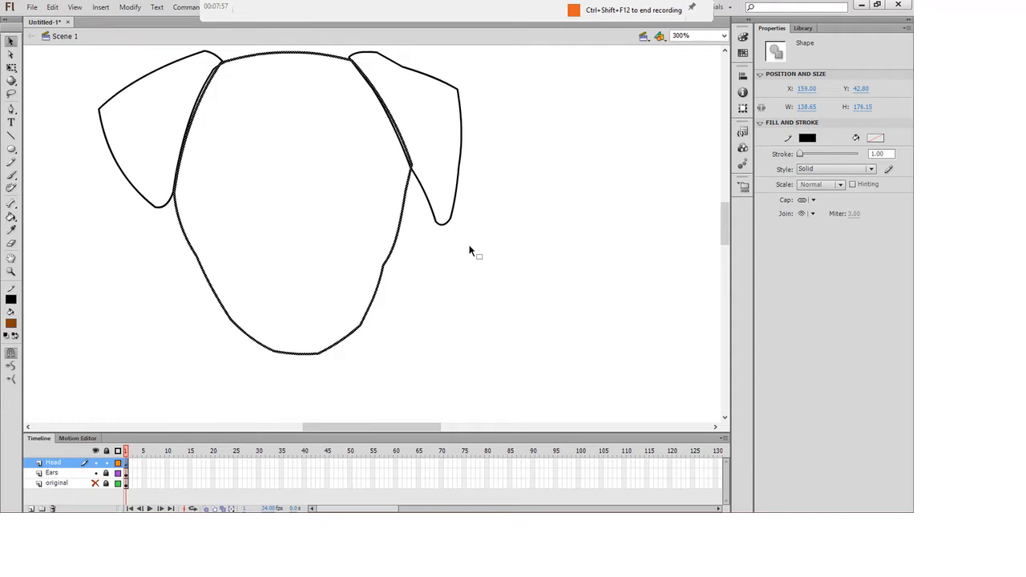
{"action": "key", "text": "ctrl+equal"}
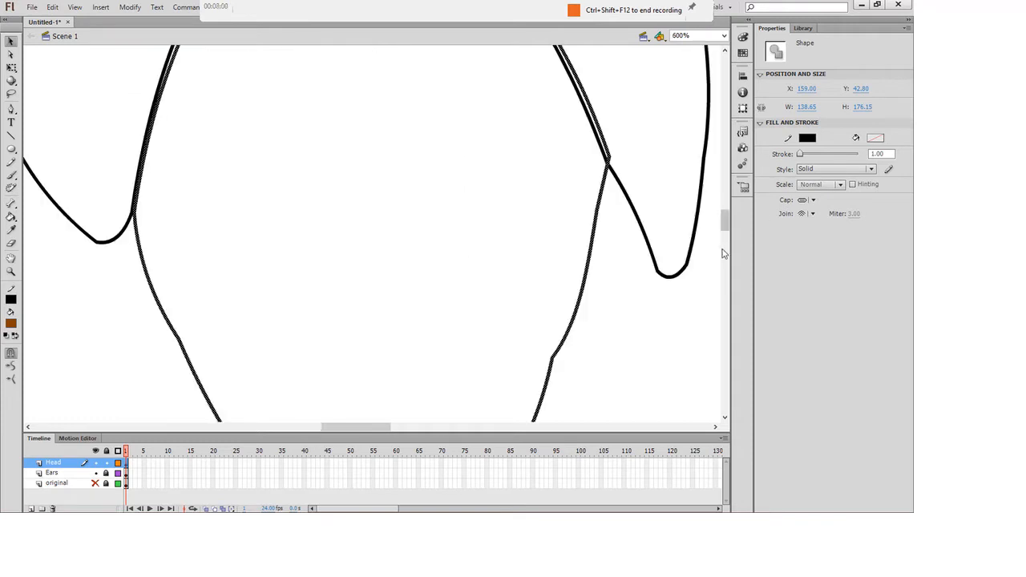
{"action": "left_click_drag", "start_coordinate": [726, 227], "coordinate": [725, 214]}
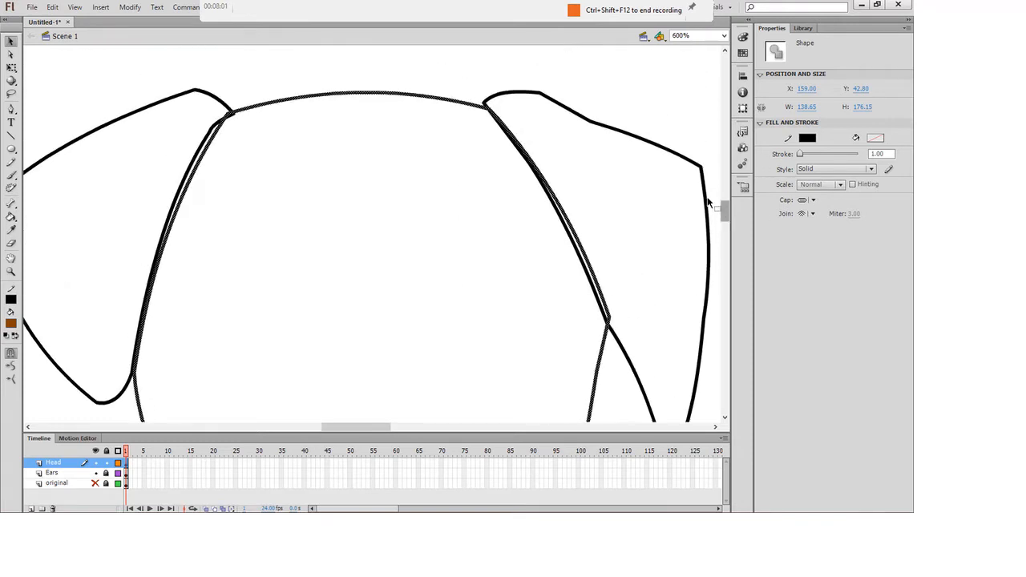
{"action": "left_click", "coordinate": [519, 255]}
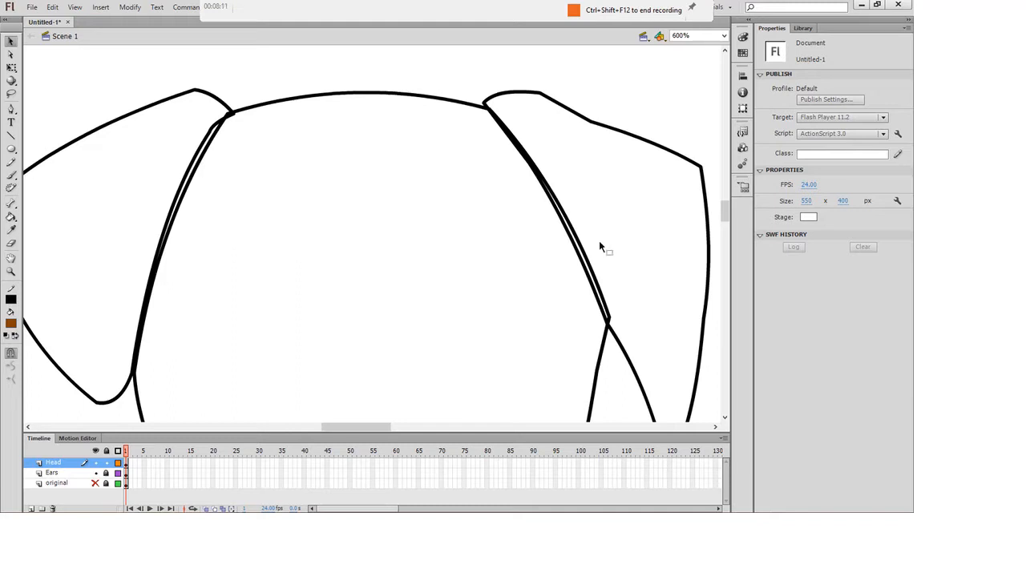
- Try deleting the head outline's segment that runs along the inner edge of the right ear
{"action": "left_click", "coordinate": [593, 268]}
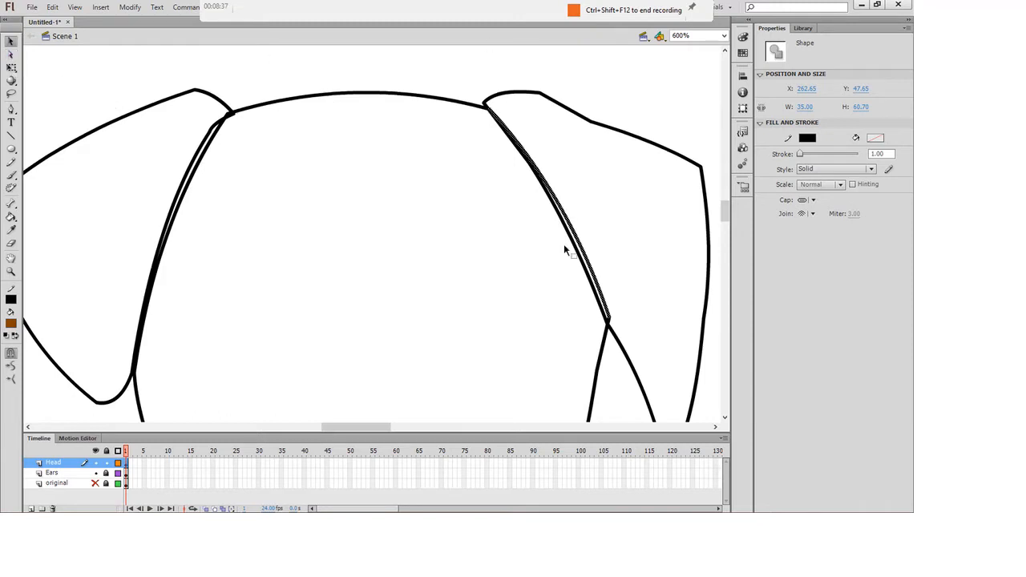
{"action": "left_click", "coordinate": [484, 277]}
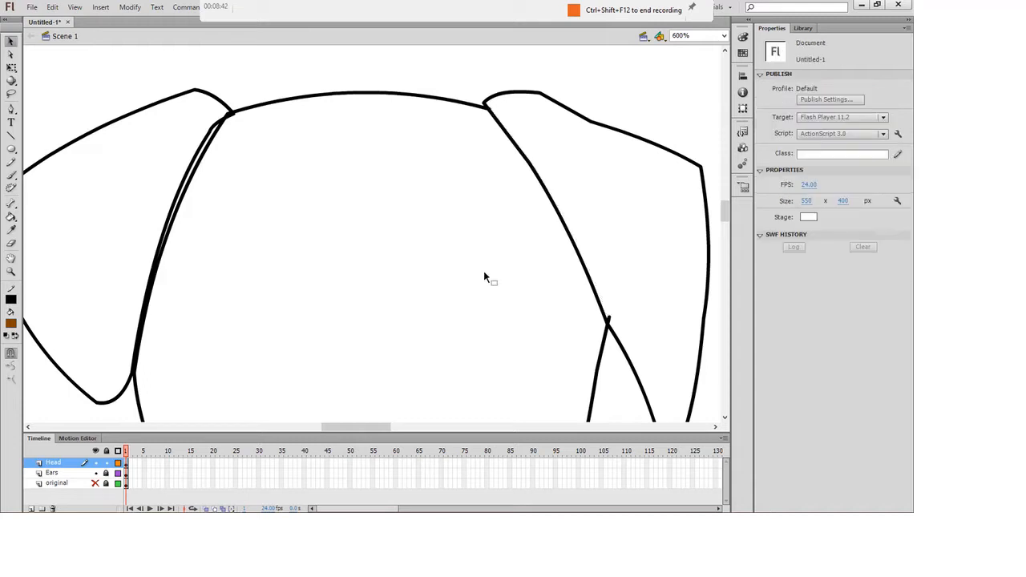
{"action": "left_click", "coordinate": [602, 365]}
{"action": "key", "text": "Delete"}
{"action": "left_click_drag", "start_coordinate": [599, 367], "coordinate": [607, 319]}
{"action": "left_click", "coordinate": [602, 364]}
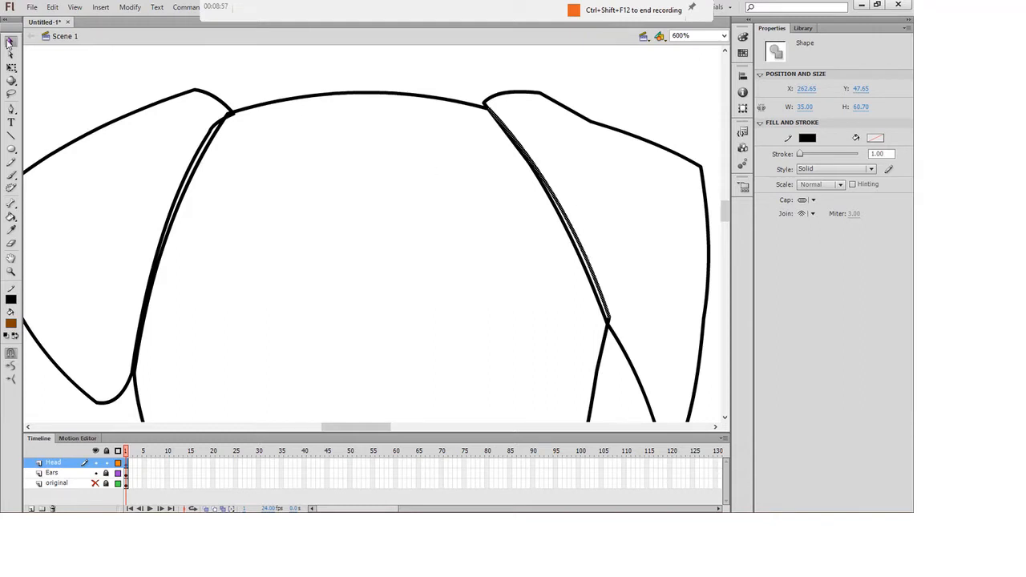
- Bend the head outline's segment beside the right ear inward so that it overlaps the ear's inner edge
{"action": "left_click", "coordinate": [499, 217]}
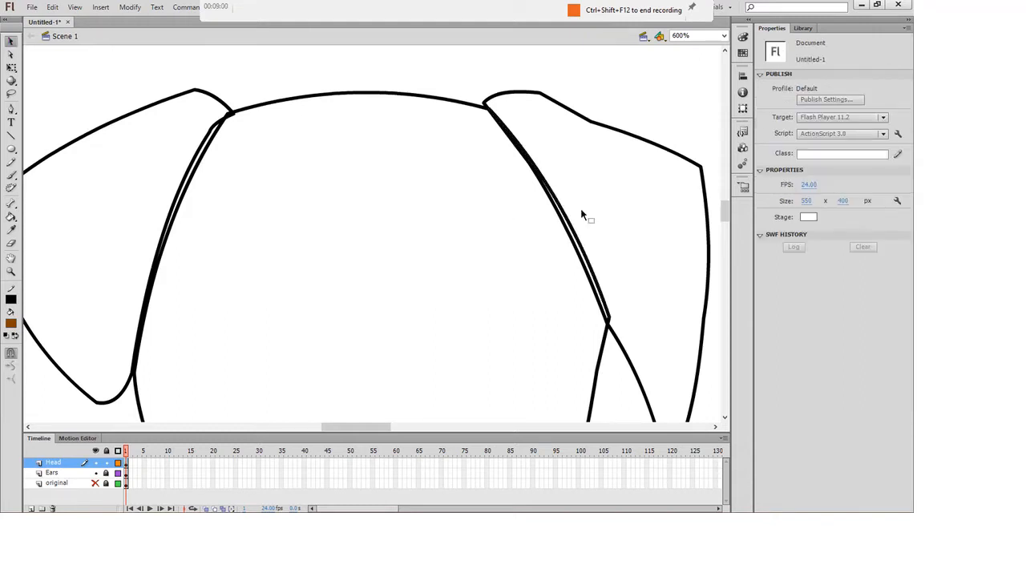
{"action": "mouse_move", "coordinate": [567, 221]}
{"action": "left_mouse_down"}
{"action": "mouse_move", "coordinate": [563, 243]}
{"action": "mouse_move", "coordinate": [574, 242]}
{"action": "left_mouse_up"}
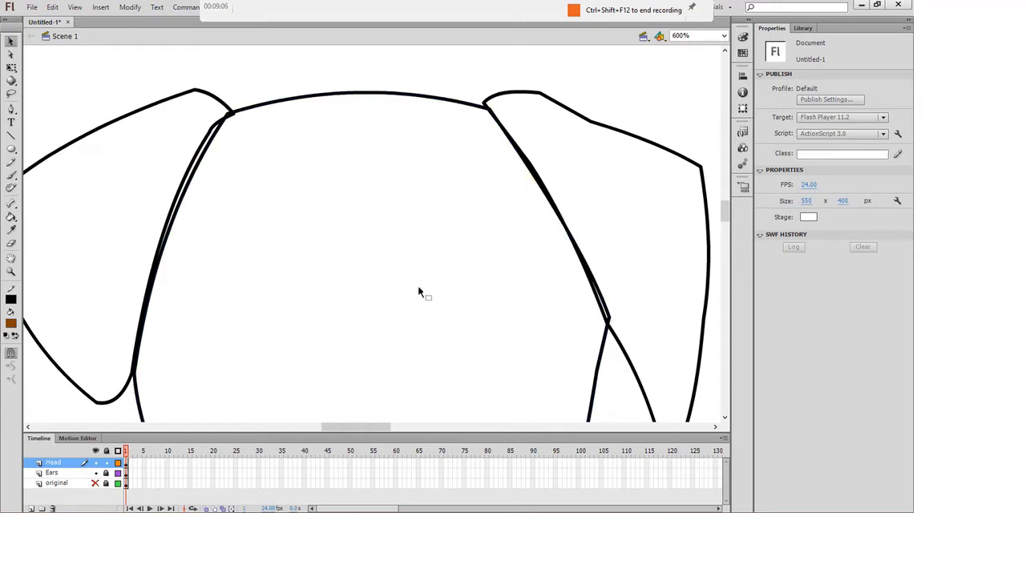
- Try editing the head outline's corner anchor point at the base of the right ear with the Pen tool
{"action": "left_click", "coordinate": [11, 109]}
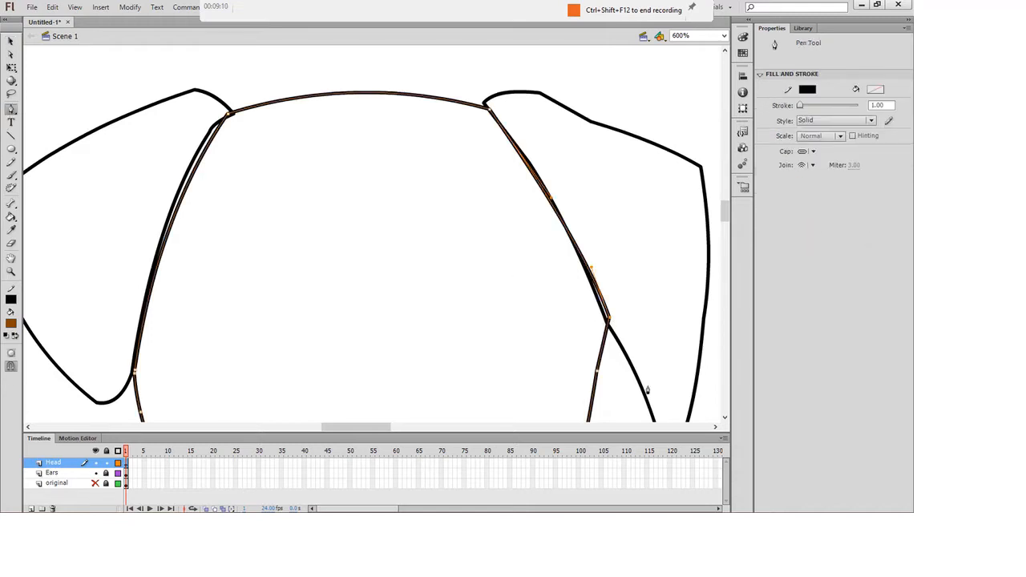
{"action": "key", "text": "ctrl+equal"}
{"action": "key", "text": "ctrl+minus"}
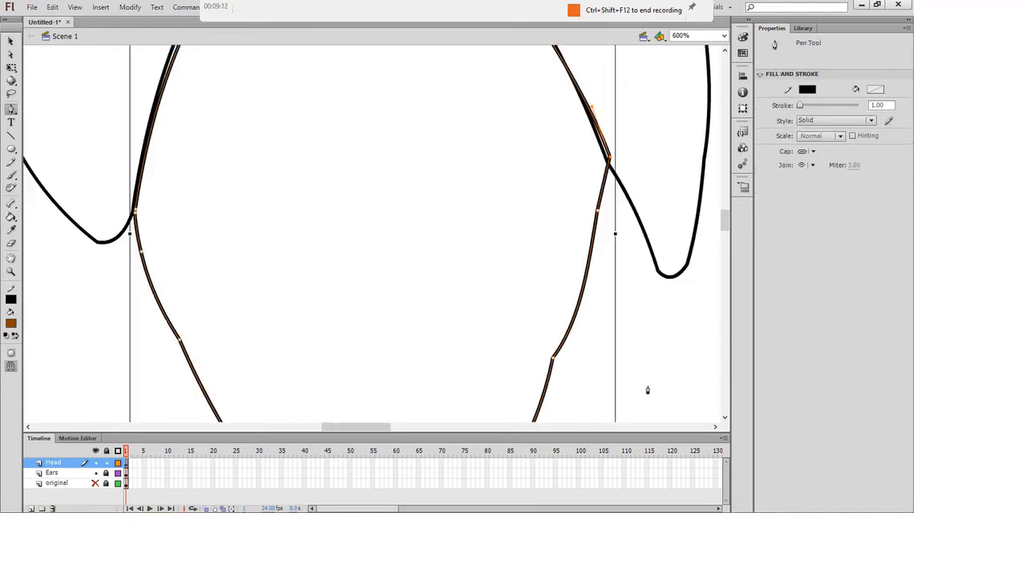
{"action": "left_click_drag", "start_coordinate": [725, 228], "coordinate": [725, 223]}
{"action": "key", "text": "ctrl+equal"}
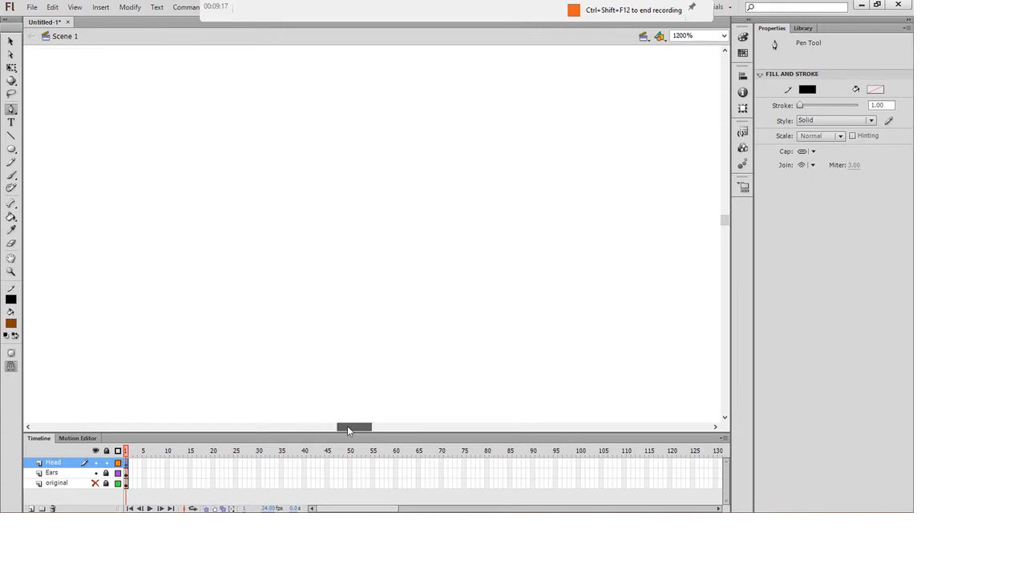
{"action": "mouse_move", "coordinate": [347, 430]}
{"action": "left_mouse_down"}
{"action": "mouse_move", "coordinate": [328, 451]}
{"action": "mouse_move", "coordinate": [380, 455]}
{"action": "left_mouse_up"}
{"action": "left_click_drag", "start_coordinate": [724, 230], "coordinate": [694, 217]}
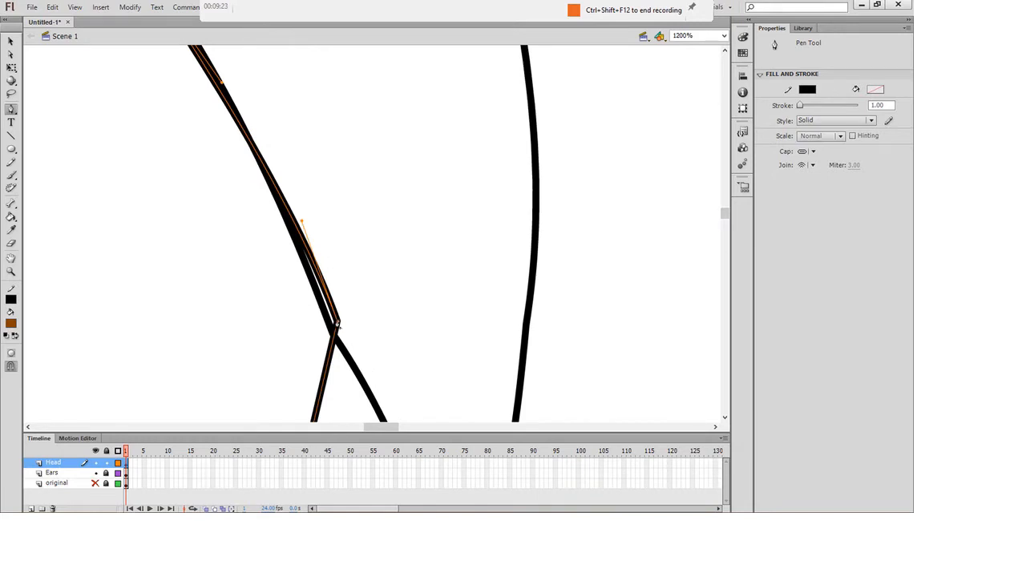
{"action": "left_click", "coordinate": [338, 322]}
{"action": "left_click", "coordinate": [336, 322]}
{"action": "left_click", "coordinate": [337, 322]}
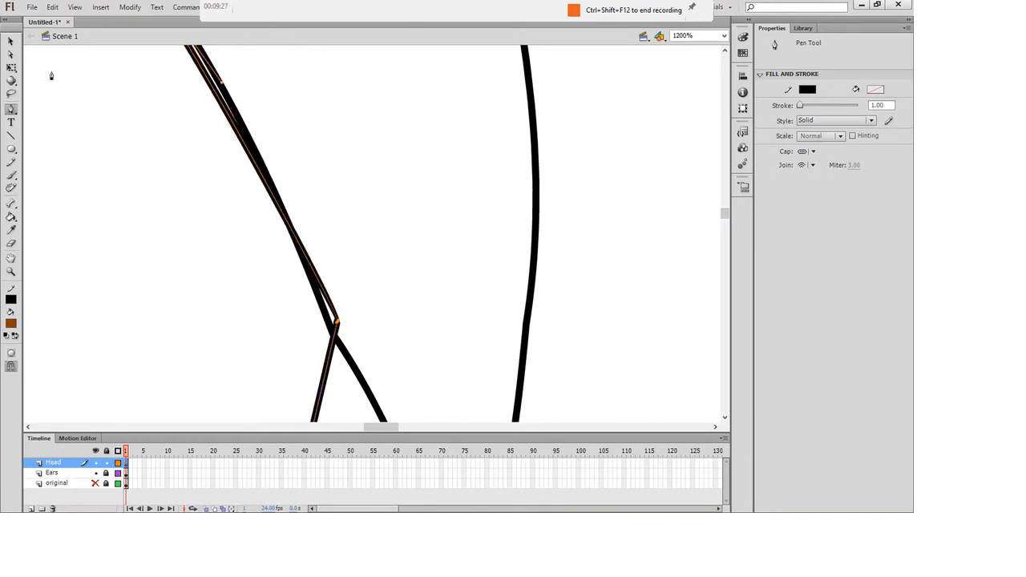
{"action": "key", "text": "ctrl+z"}
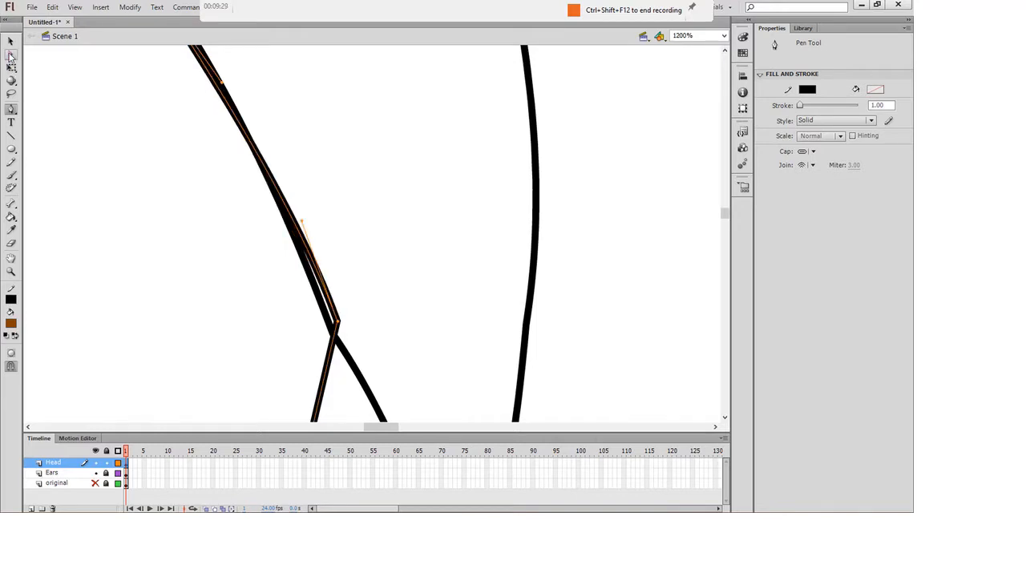
- Move the head outline's corner anchor point beside the right ear slightly inward onto the ear line with the Subselection tool
{"action": "left_click", "coordinate": [11, 53]}
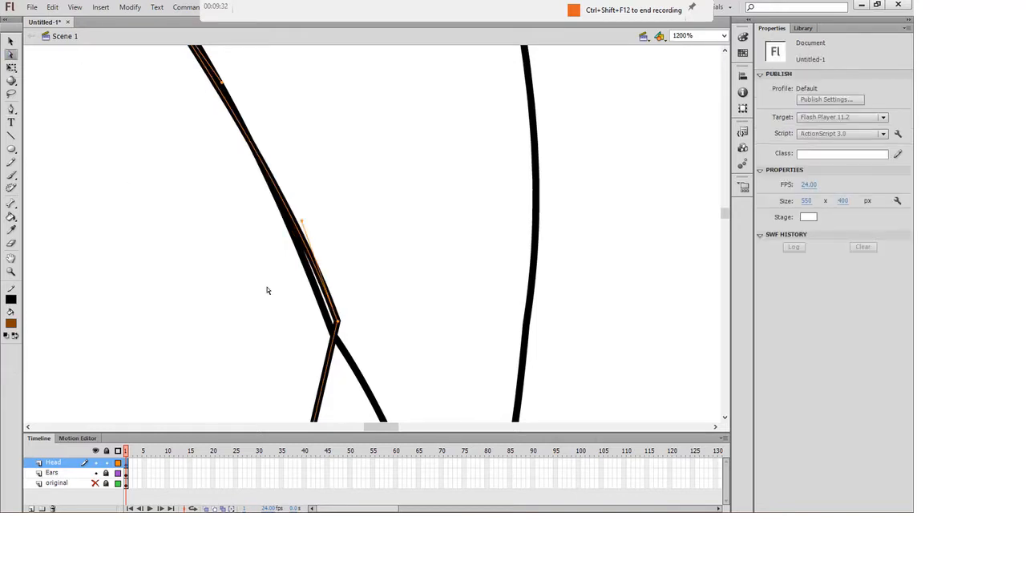
{"action": "left_click_drag", "start_coordinate": [338, 325], "coordinate": [328, 325]}
{"action": "key", "text": "ctrl+minus"}
{"action": "key", "text": "ctrl+minus"}
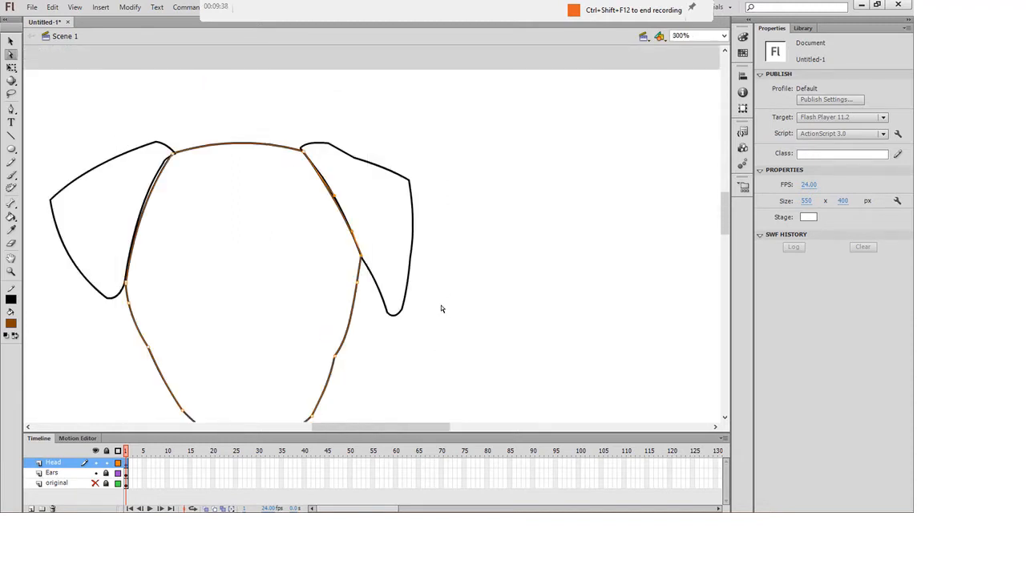
{"action": "left_click", "coordinate": [370, 387]}
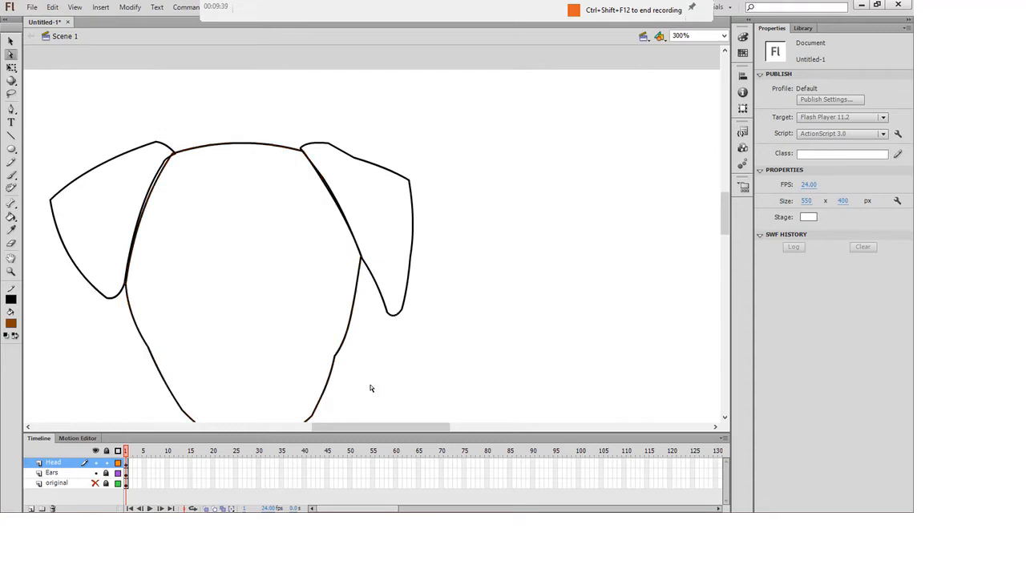
{"action": "key", "text": "ctrl+minus"}
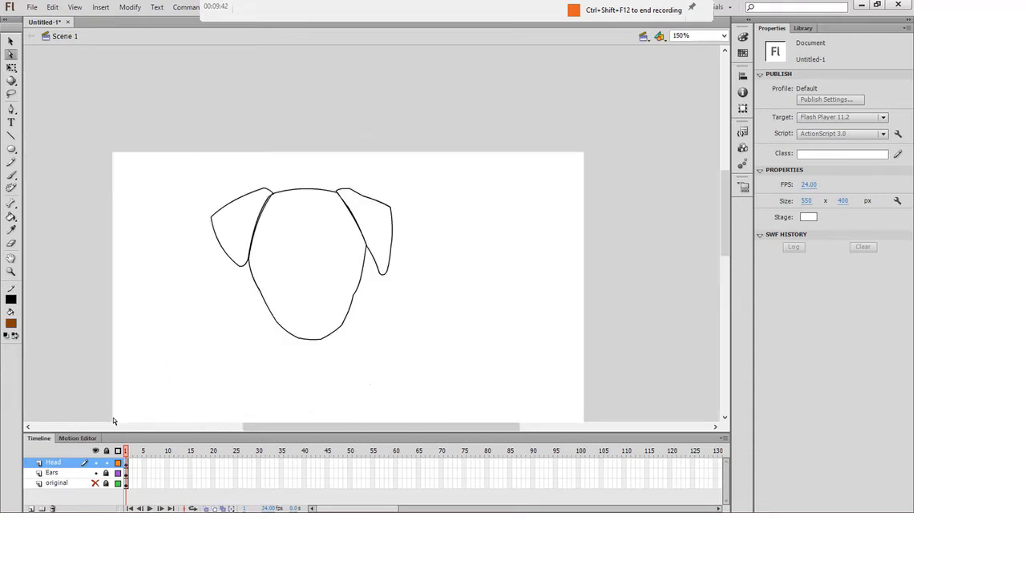
- Show the original photo layer and add a new layer named Eyes above the Head layer
{"action": "left_click", "coordinate": [95, 482]}
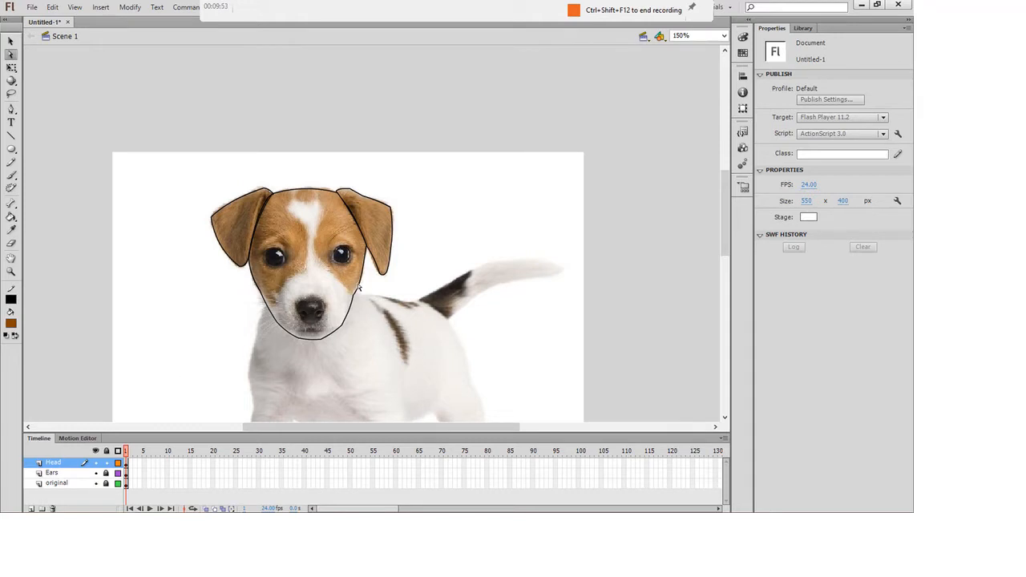
{"action": "left_click", "coordinate": [30, 508]}
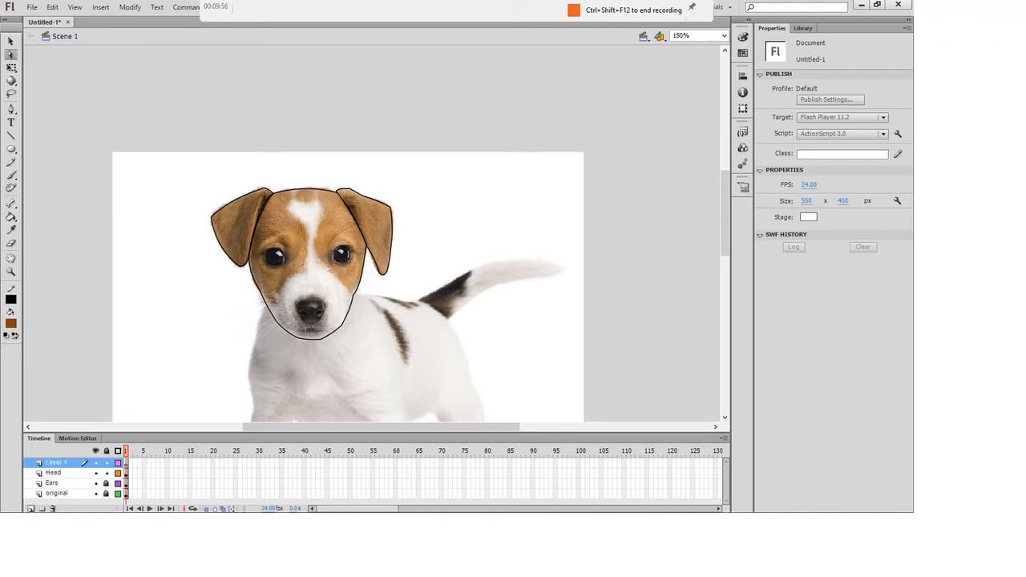
{"action": "double_click", "coordinate": [55, 463]}
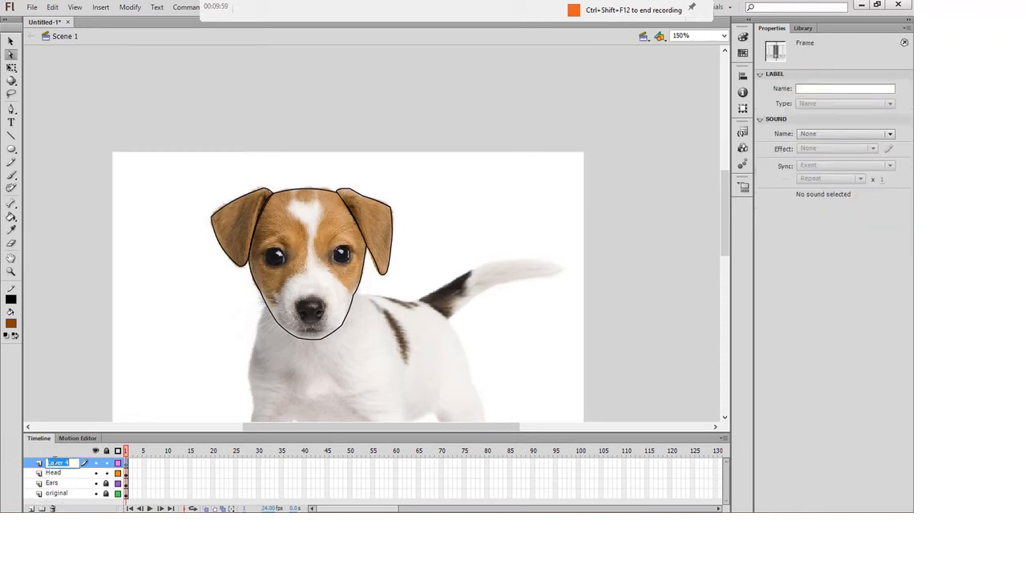
{"action": "type", "text": "eyes"}
{"action": "key", "text": "Home"}
{"action": "key", "text": "Delete"}
{"action": "type", "text": "E"}
{"action": "key", "text": "Return"}
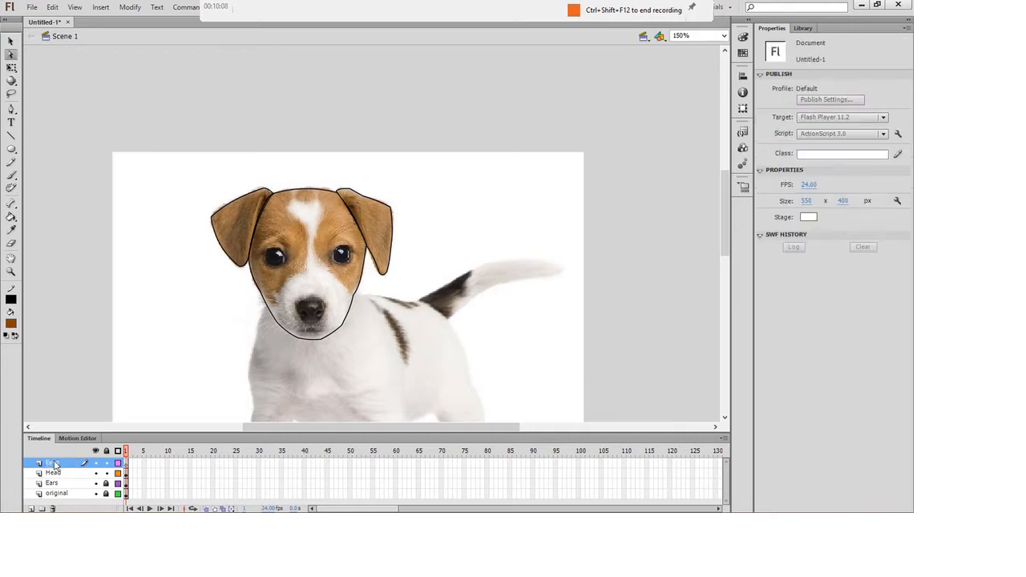
- Lock the Head layer and keep the Eyes layer visible for drawing over the puppy's eyes
{"action": "left_click", "coordinate": [107, 473]}
{"action": "left_click", "coordinate": [96, 463]}
{"action": "key", "text": "ctrl+equal"}
{"action": "key", "text": "ctrl+equal"}
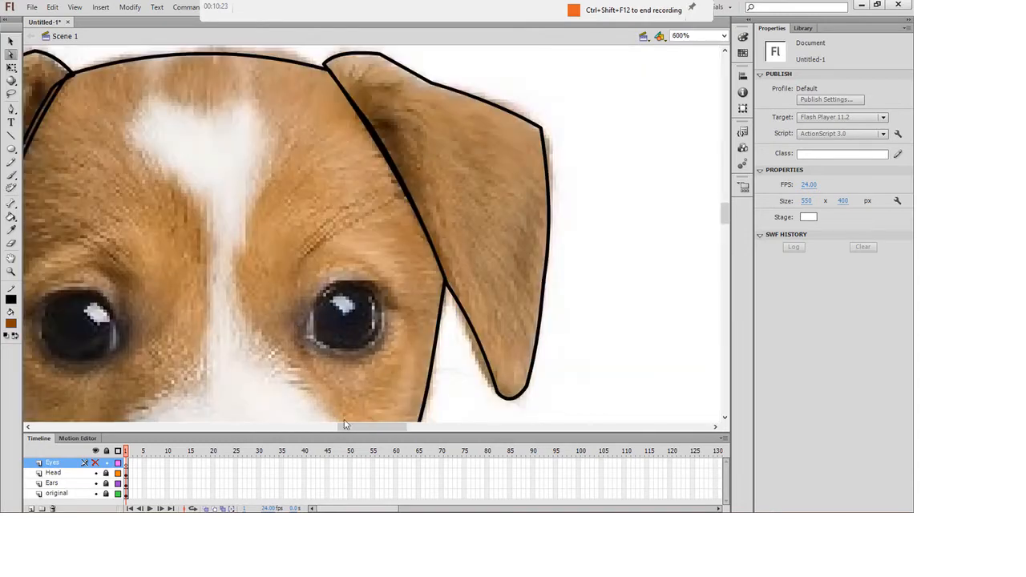
{"action": "left_click_drag", "start_coordinate": [350, 427], "coordinate": [334, 428]}
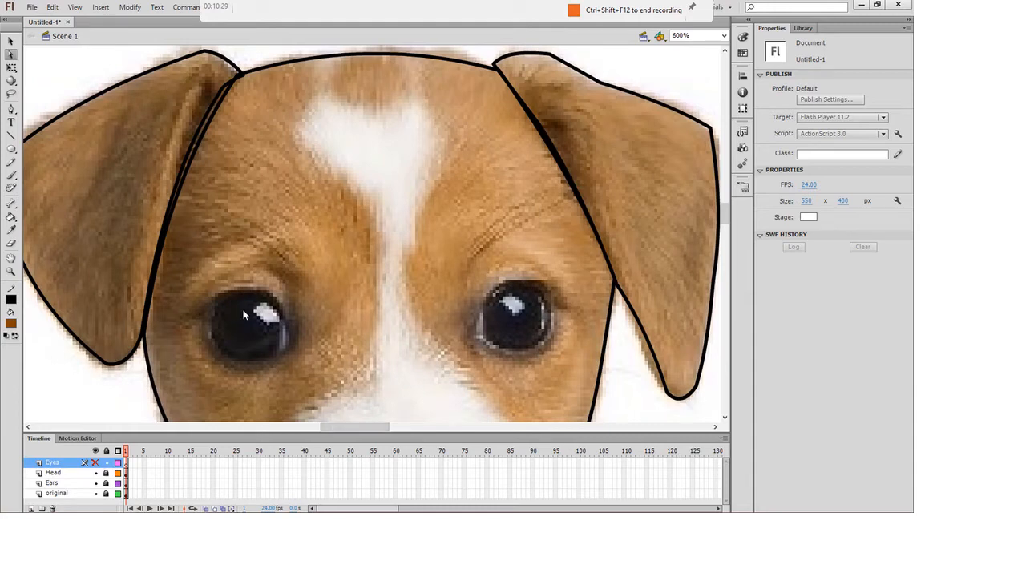
{"action": "left_click", "coordinate": [95, 463]}
- Trace the puppy's left eye on the Eyes layer as a closed seven-point outline with the Pen tool
{"action": "left_click", "coordinate": [12, 110]}
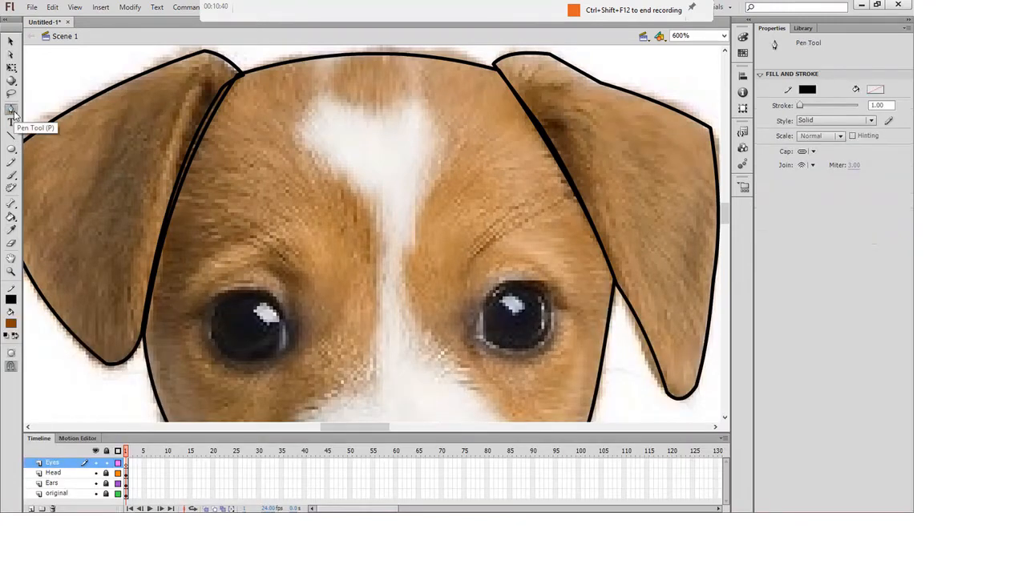
{"action": "left_click", "coordinate": [286, 319]}
{"action": "left_click", "coordinate": [268, 294]}
{"action": "left_click", "coordinate": [234, 289]}
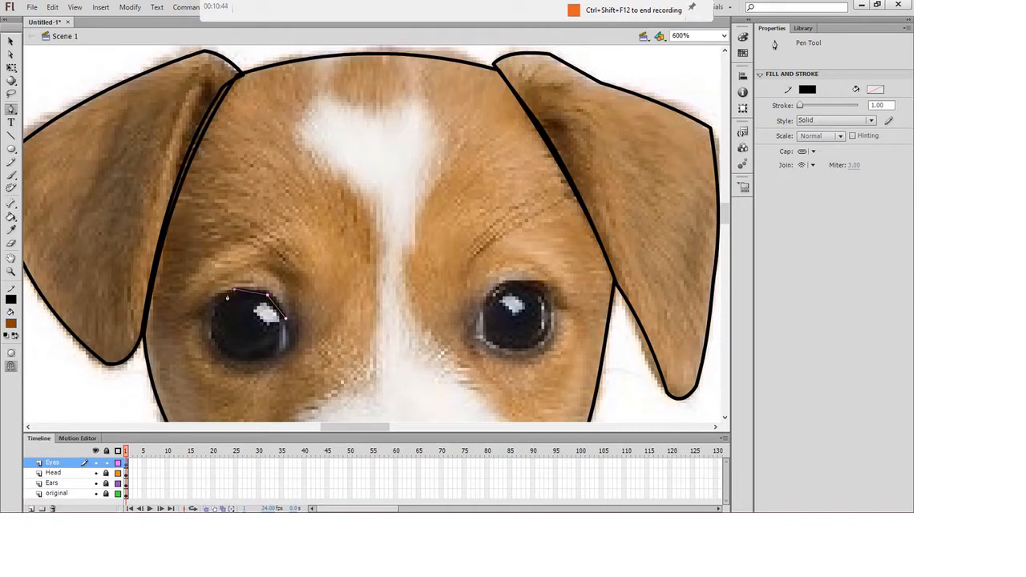
{"action": "left_click", "coordinate": [210, 315]}
{"action": "left_click", "coordinate": [216, 347]}
{"action": "left_click", "coordinate": [242, 359]}
{"action": "left_click", "coordinate": [276, 358]}
{"action": "left_click", "coordinate": [286, 319]}
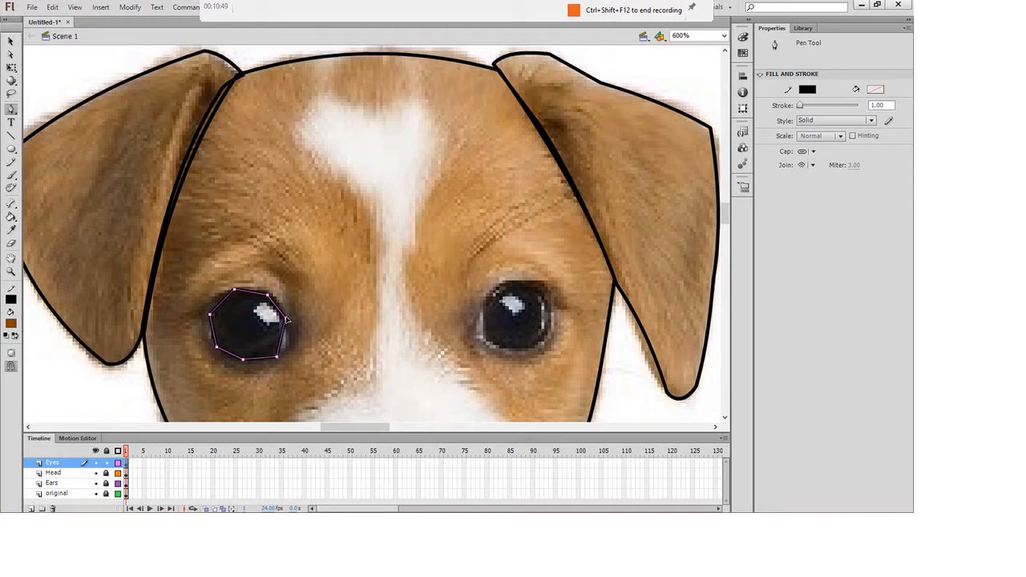
{"action": "key", "text": "v"}
{"action": "left_click", "coordinate": [93, 237]}
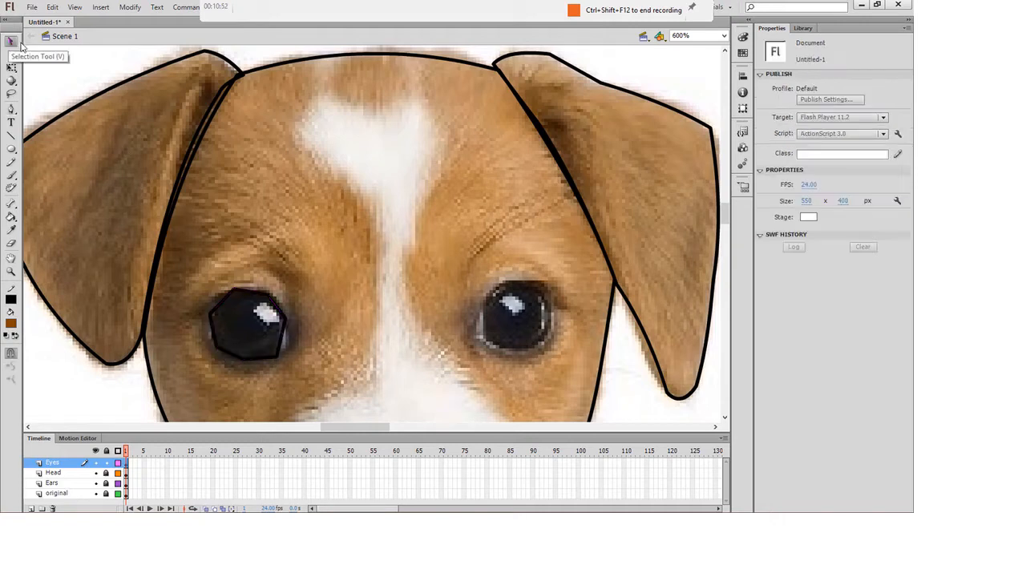
- Curve the upper-left edge of the left eye's outline to follow the eye, and undo the extra bend on its top edge
{"action": "left_click_drag", "start_coordinate": [223, 302], "coordinate": [254, 287]}
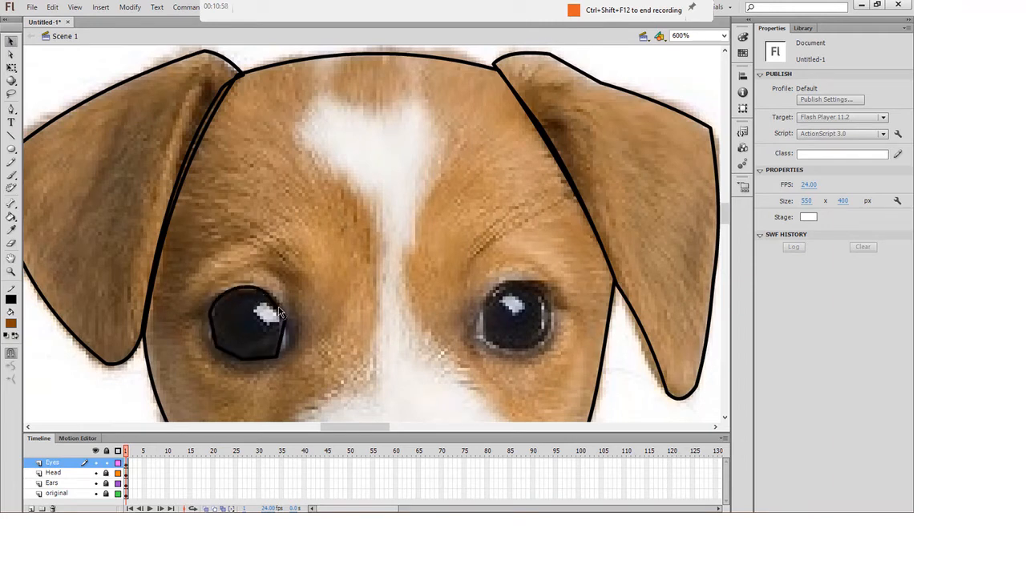
{"action": "key", "text": "ctrl+z"}
- Change the stroke of the left eye's outline on the Eyes layer from black to yellow
{"action": "key", "text": "ctrl+equal"}
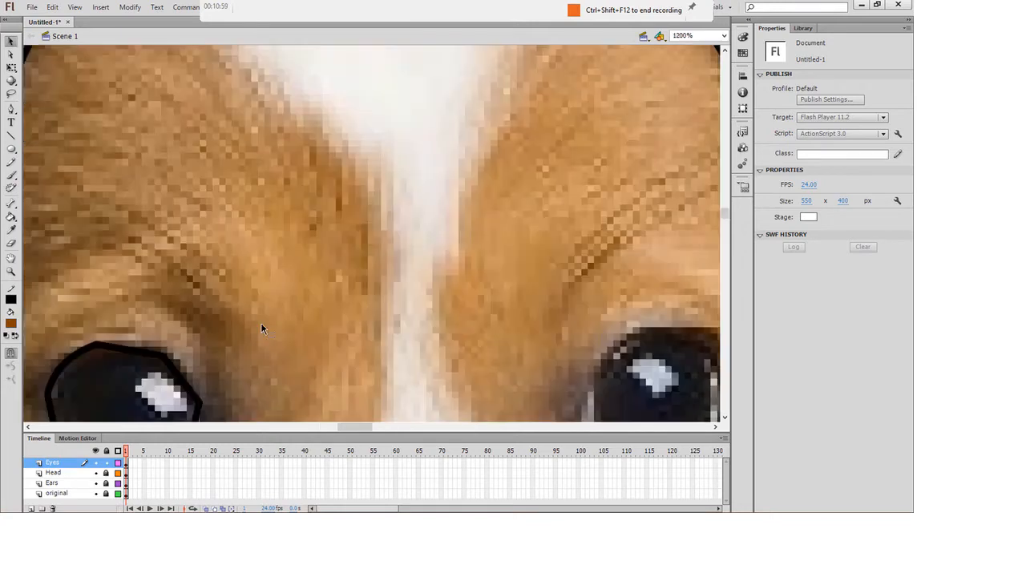
{"action": "scroll", "coordinate": [725, 218], "scroll_direction": "down", "scroll_amount": 3}
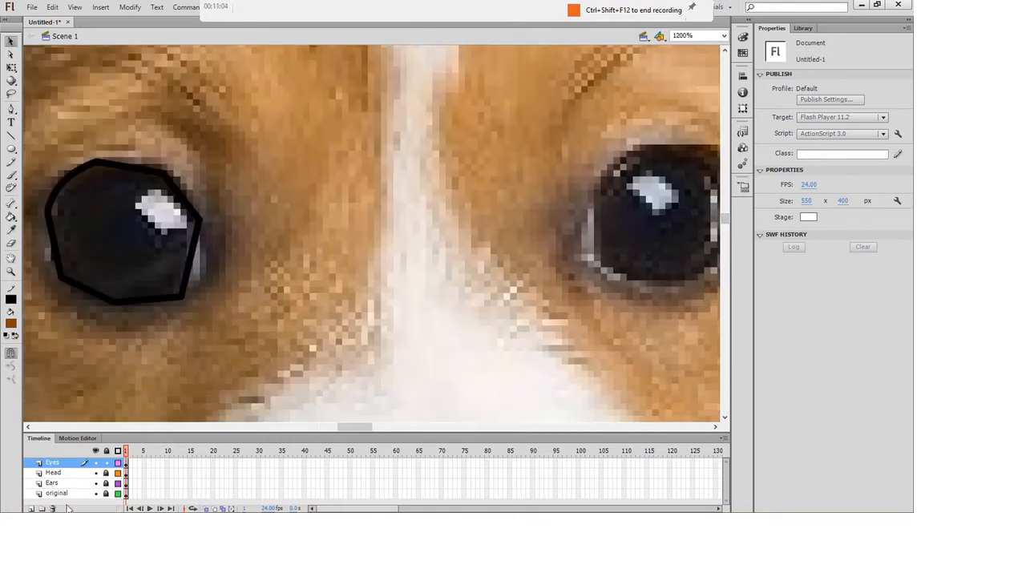
{"action": "left_click", "coordinate": [53, 464]}
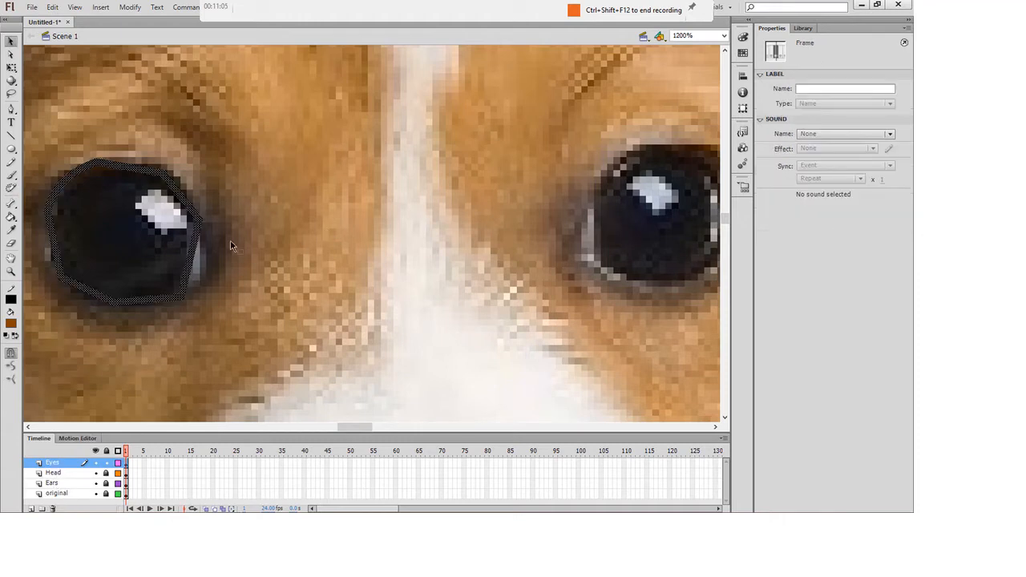
{"action": "right_click", "coordinate": [192, 258]}
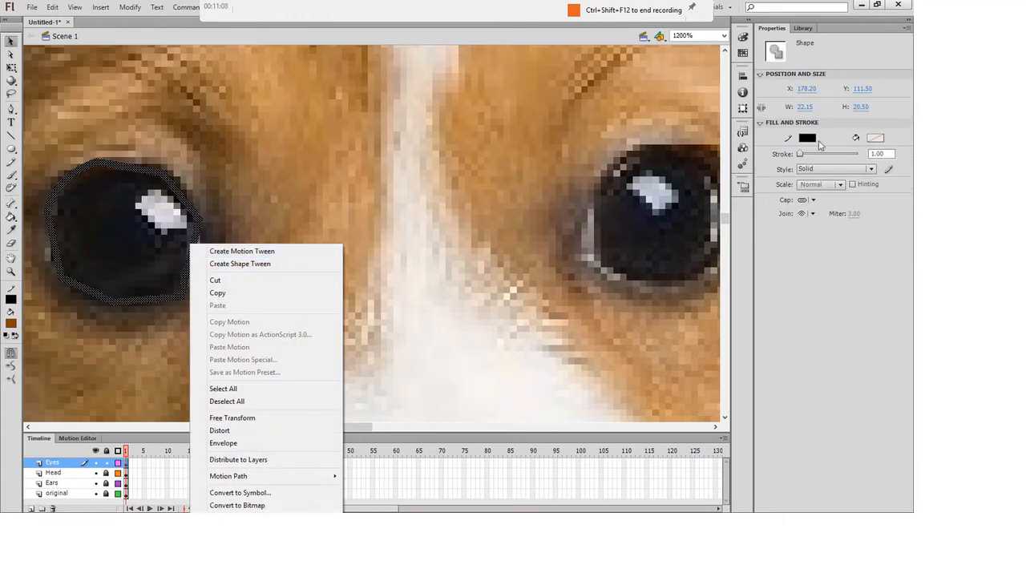
{"action": "left_click", "coordinate": [807, 138]}
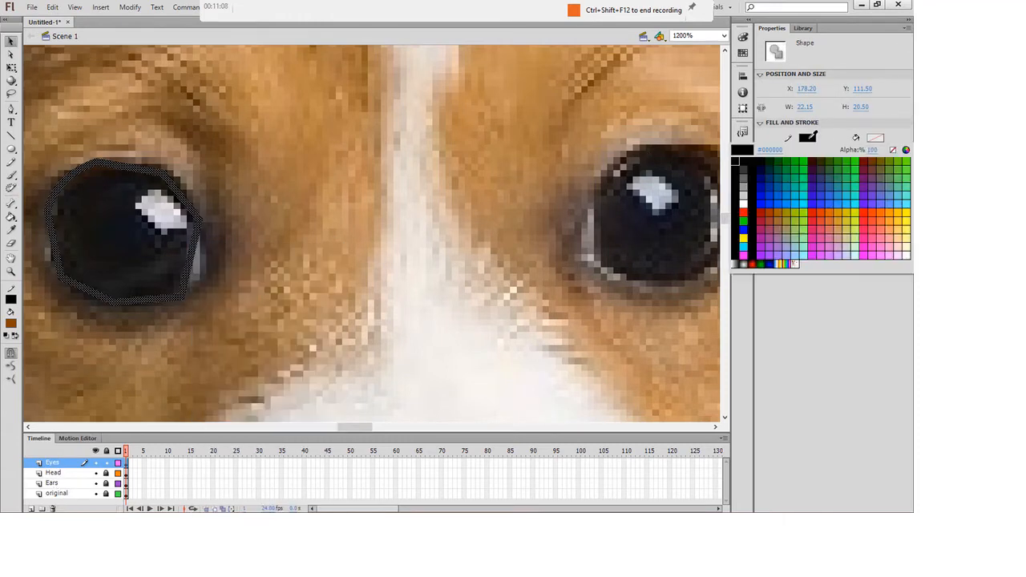
{"action": "left_click", "coordinate": [743, 238]}
{"action": "left_click", "coordinate": [10, 41]}
{"action": "left_click", "coordinate": [180, 116]}
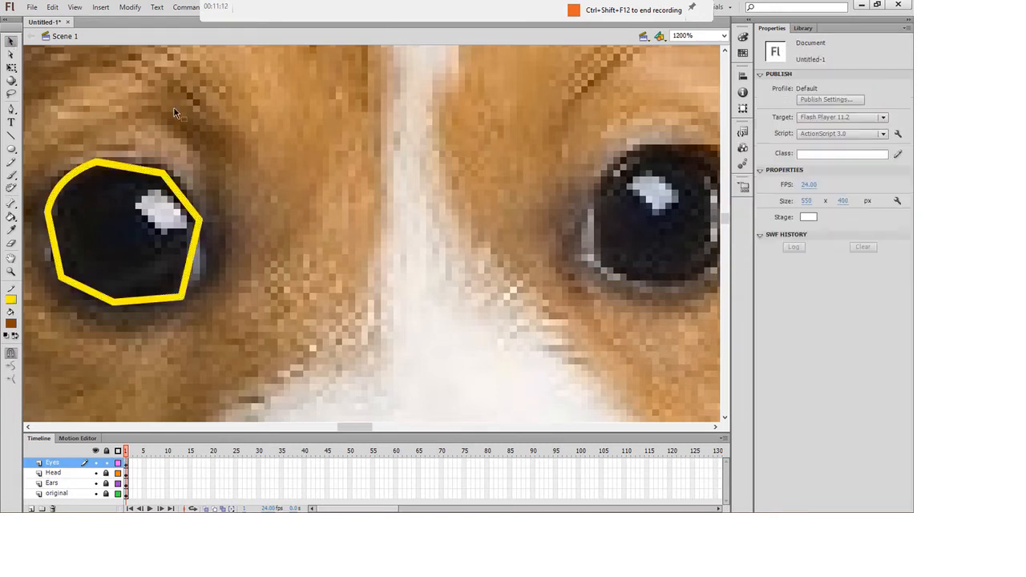
- Curve the remaining straight edges of the yellow left eye outline so that it follows the round edge of the eye
{"action": "left_click", "coordinate": [66, 463]}
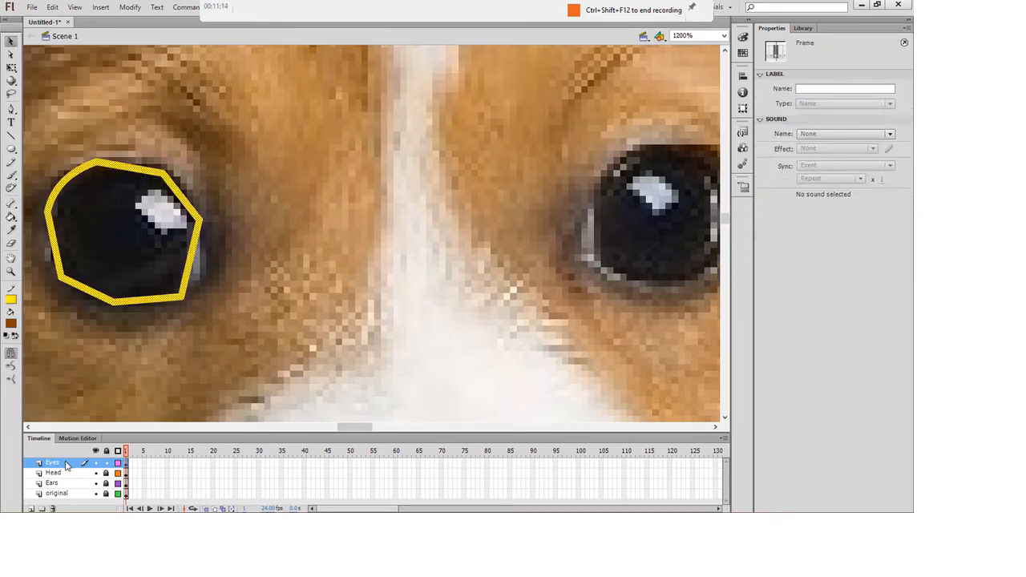
{"action": "left_click", "coordinate": [131, 130]}
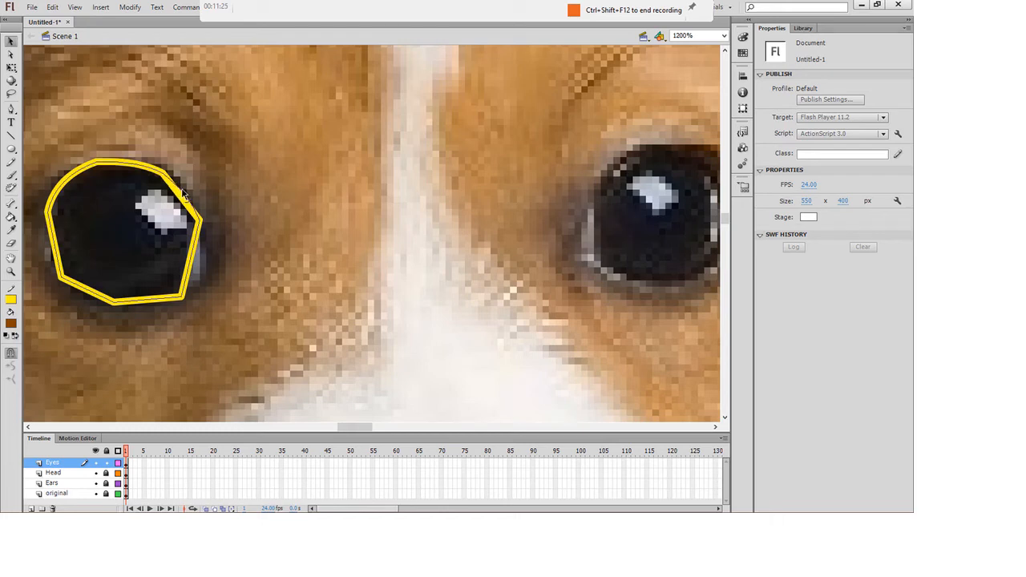
{"action": "left_click_drag", "start_coordinate": [182, 190], "coordinate": [186, 191]}
{"action": "left_click_drag", "start_coordinate": [192, 252], "coordinate": [197, 256]}
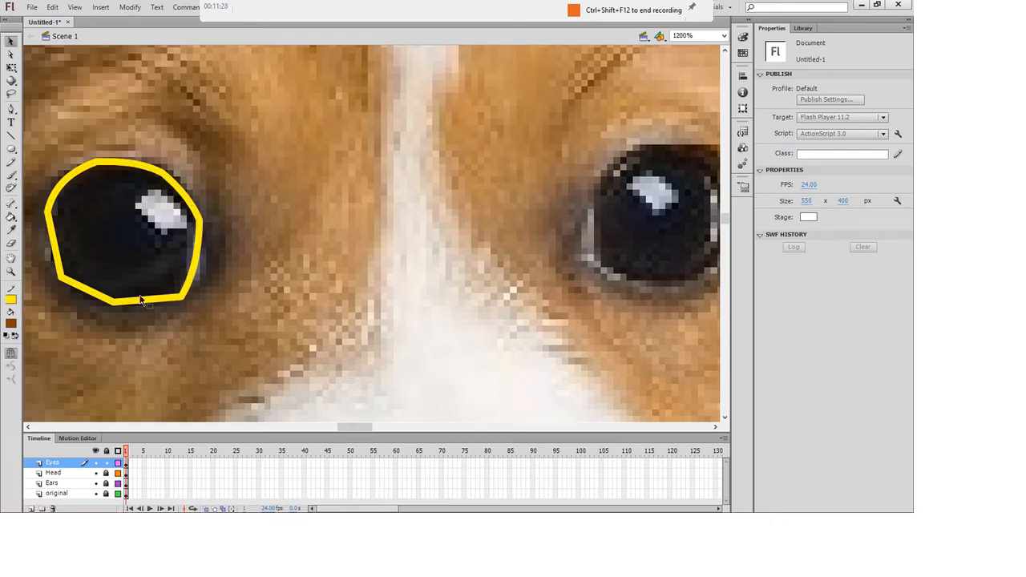
{"action": "left_click_drag", "start_coordinate": [138, 303], "coordinate": [79, 296]}
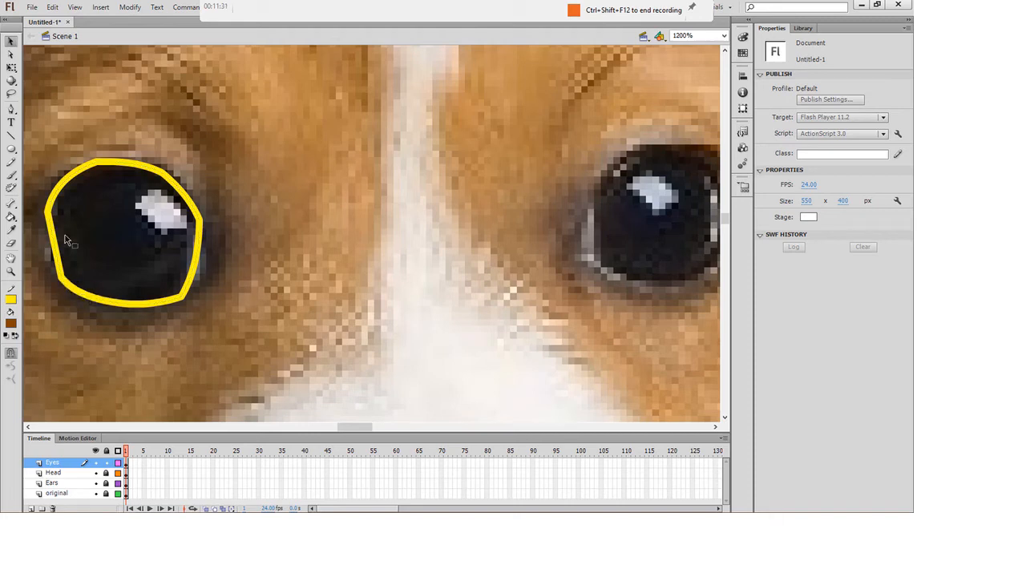
{"action": "left_click_drag", "start_coordinate": [49, 238], "coordinate": [44, 241]}
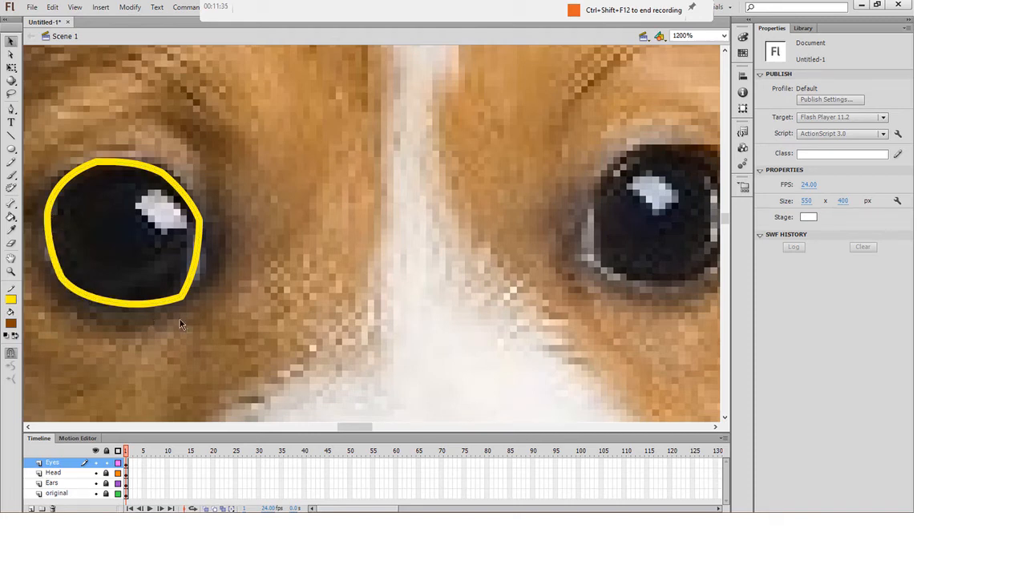
- Select every edge of the left eye's yellow outline together
{"action": "key", "text": "ctrl+minus"}
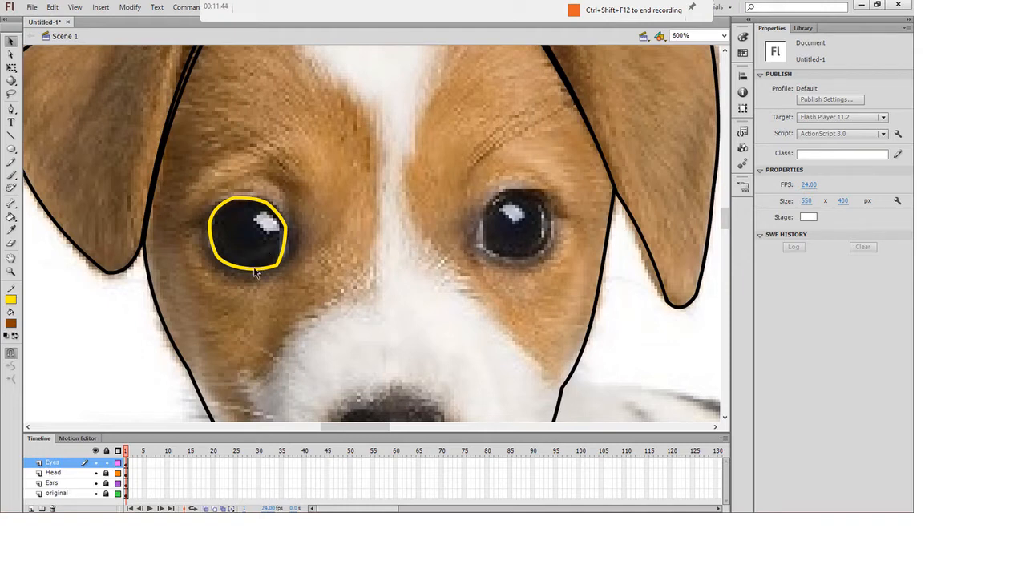
{"action": "left_click", "coordinate": [60, 465]}
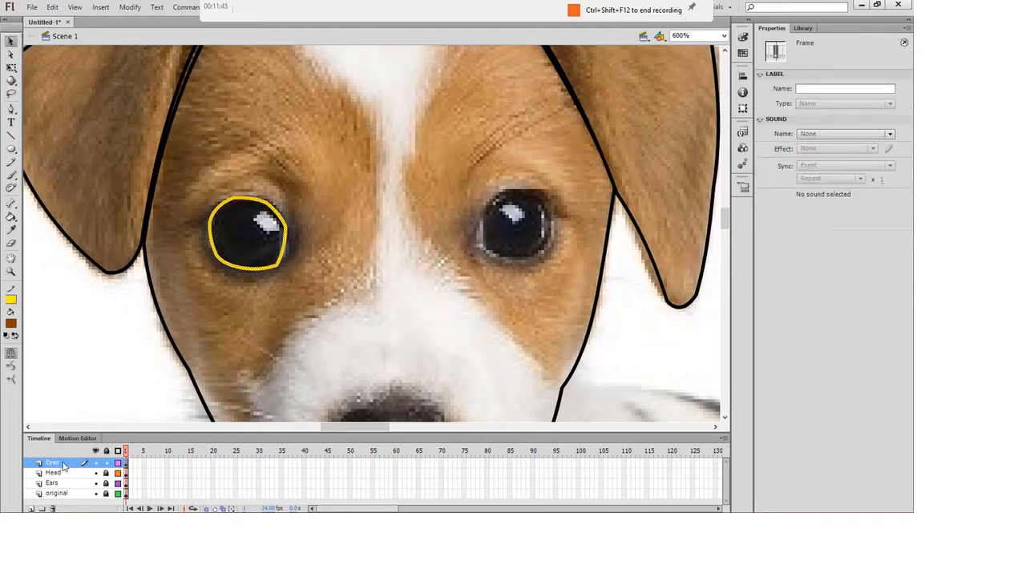
{"action": "key", "text": "ctrl+equal"}
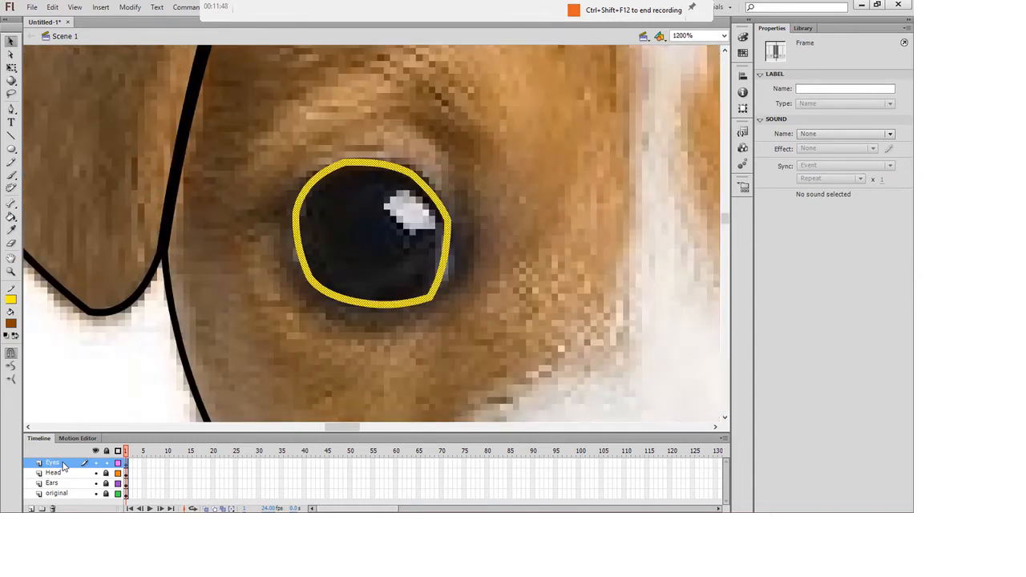
{"action": "left_click", "coordinate": [298, 276]}
{"action": "left_click", "coordinate": [311, 274]}
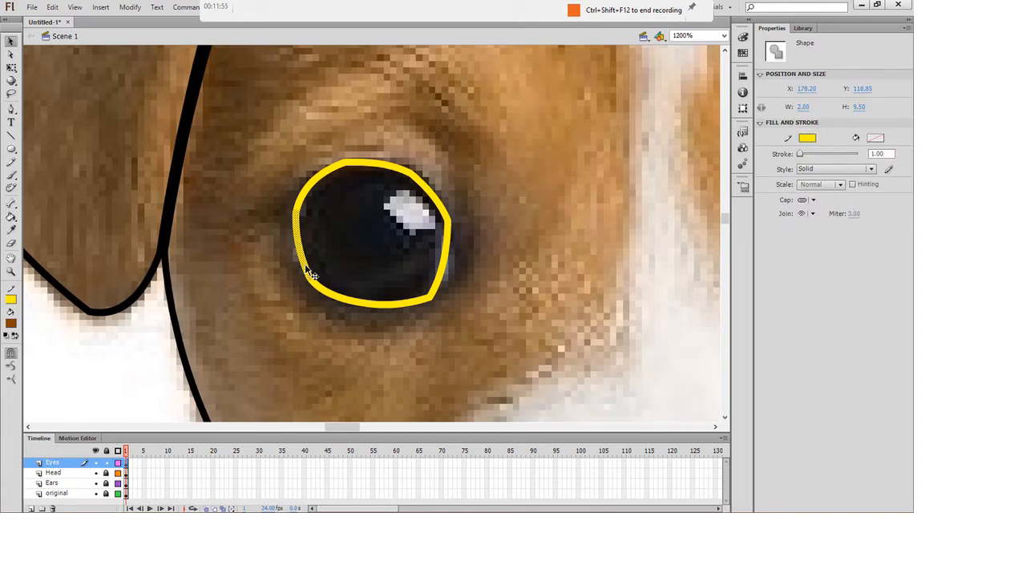
{"action": "left_click", "coordinate": [313, 191], "text": "shift"}
{"action": "left_click", "coordinate": [378, 169], "text": "shift"}
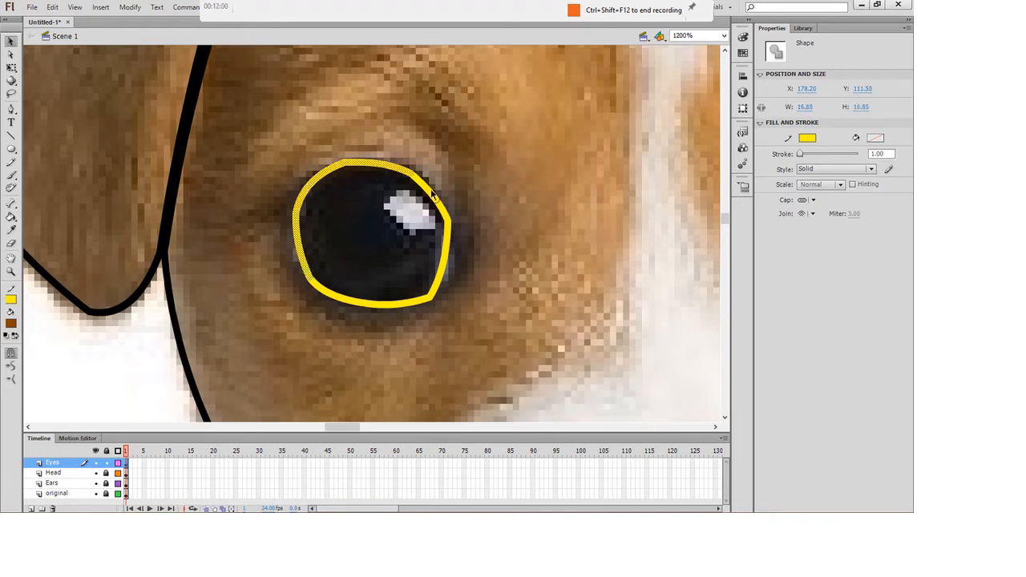
{"action": "left_click", "coordinate": [443, 204], "text": "shift"}
{"action": "left_click", "coordinate": [446, 261], "text": "shift"}
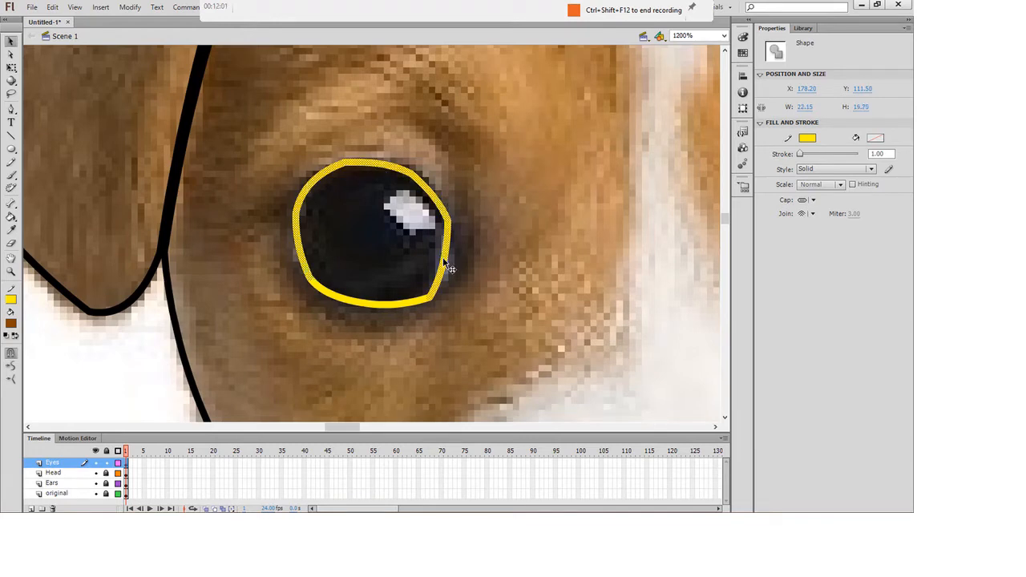
{"action": "left_click", "coordinate": [388, 305], "text": "shift"}
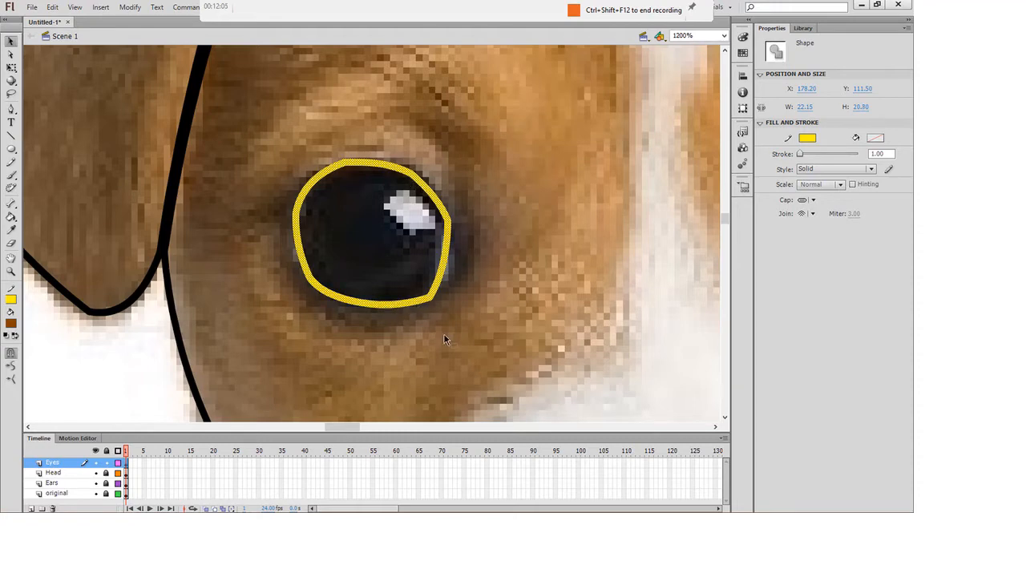
- Duplicate the left eye's outline and move the copy across to the puppy's right eye
{"action": "key", "text": "ctrl+minus"}
{"action": "key", "text": "ctrl+minus"}
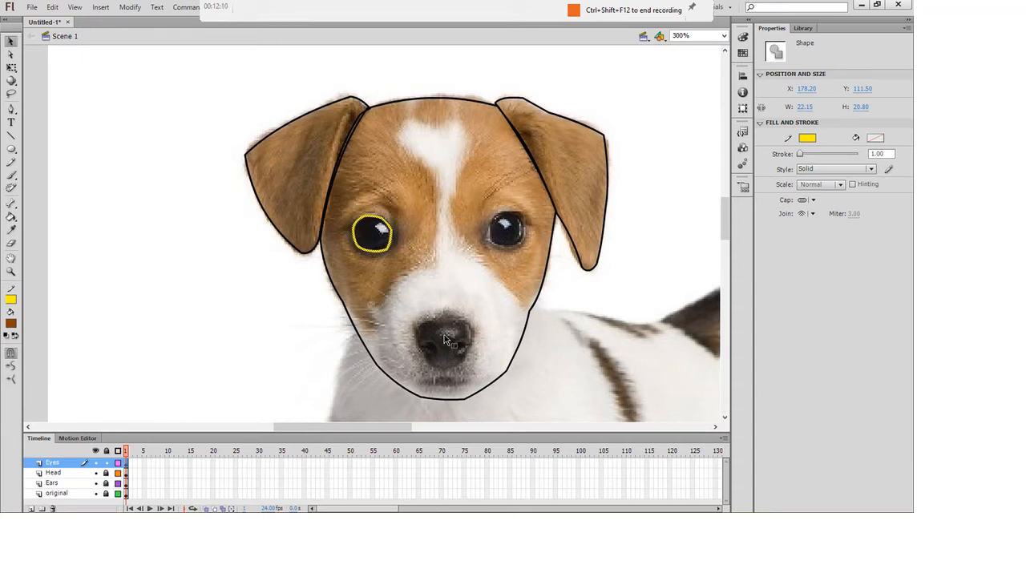
{"action": "key", "text": "Left"}
{"action": "key", "text": "Down"}
{"action": "key", "text": "Down"}
{"action": "key", "text": "Down"}
{"action": "key", "text": "Down"}
{"action": "key", "text": "Down"}
{"action": "key", "text": "Down"}
{"action": "key", "text": "Down"}
{"action": "key", "text": "Up"}
{"action": "key", "text": "Up"}
{"action": "key", "text": "Up"}
{"action": "key", "text": "Up"}
{"action": "key", "text": "Up"}
{"action": "key", "text": "Up"}
{"action": "key", "text": "ctrl+d"}
{"action": "key", "text": "shift+Right"}
{"action": "key", "text": "shift+Right"}
{"action": "key", "text": "shift+Right"}
{"action": "key", "text": "shift+Right"}
{"action": "key", "text": "shift+Right"}
{"action": "key", "text": "shift+Right"}
{"action": "key", "text": "shift+Right"}
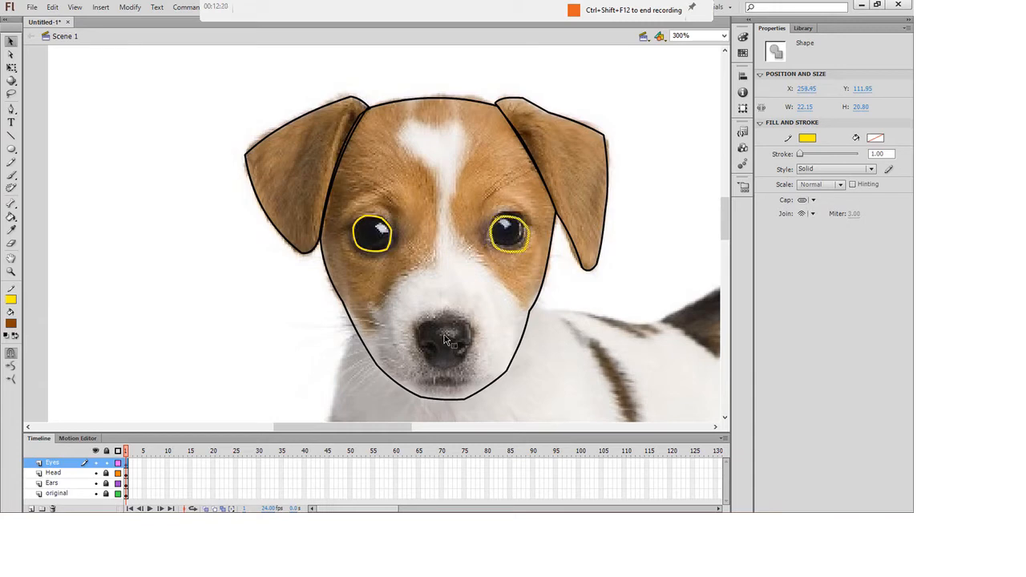
- Nudge the copied outline into place around the right eye and flip it horizontally
{"action": "key", "text": "Up"}
{"action": "key", "text": "Up"}
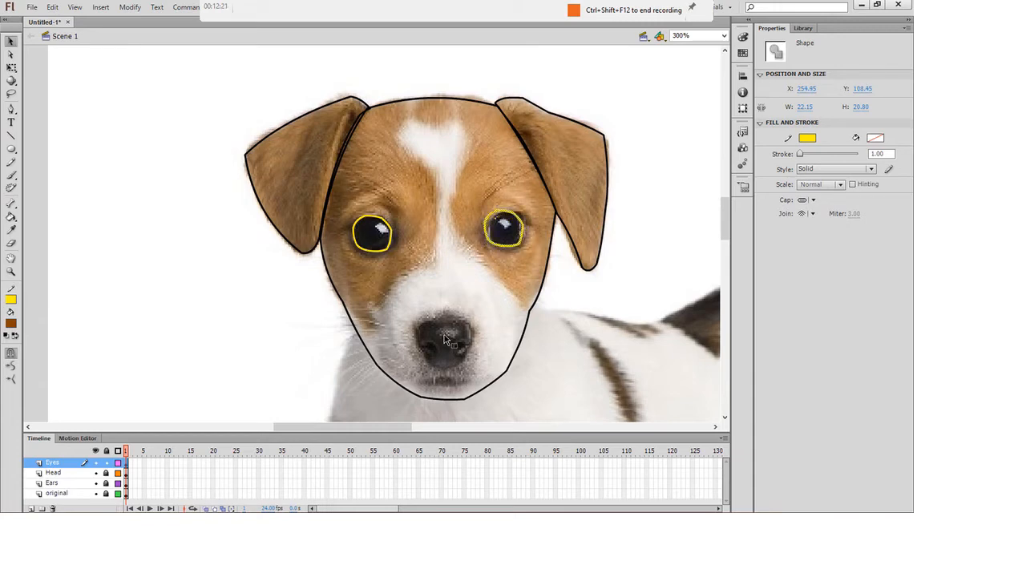
{"action": "key", "text": "Down"}
{"action": "key", "text": "Down"}
{"action": "key", "text": "Down"}
{"action": "left_click", "coordinate": [130, 7]}
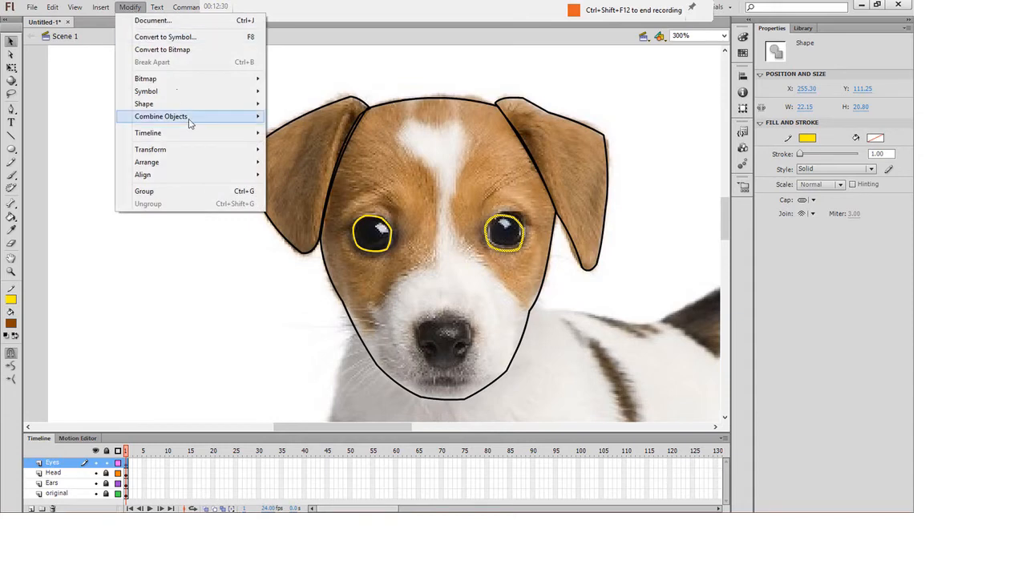
{"action": "mouse_move", "coordinate": [190, 152]}
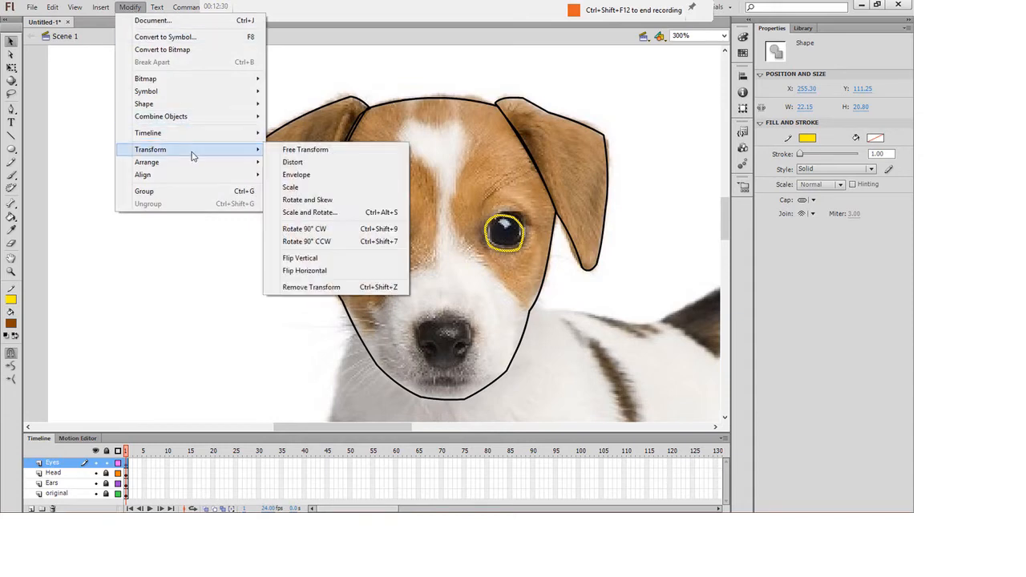
{"action": "left_click", "coordinate": [358, 271]}
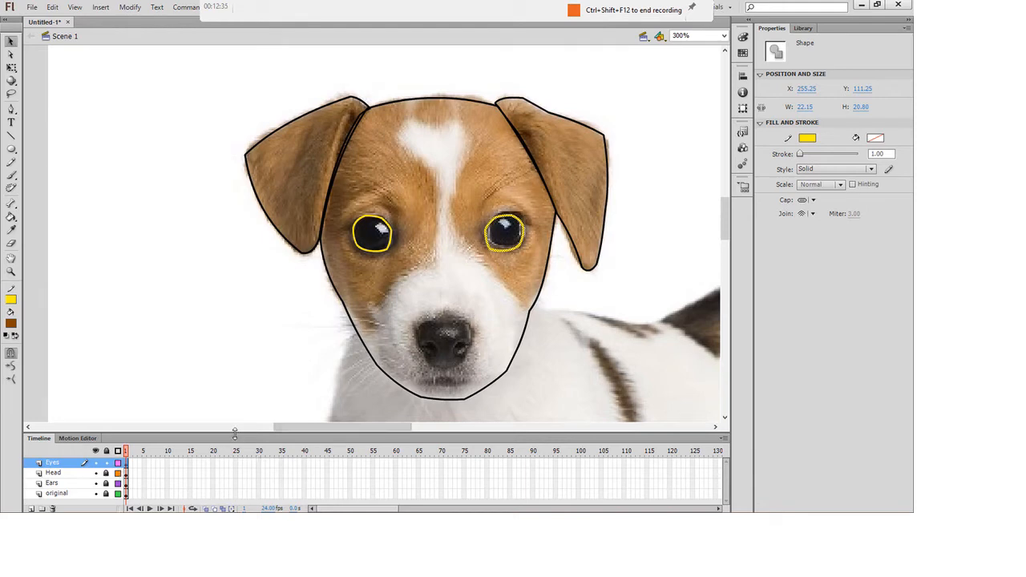
- Hide the original photo layer to check the line drawing, and show the photo again
{"action": "left_click_drag", "start_coordinate": [235, 432], "coordinate": [235, 426]}
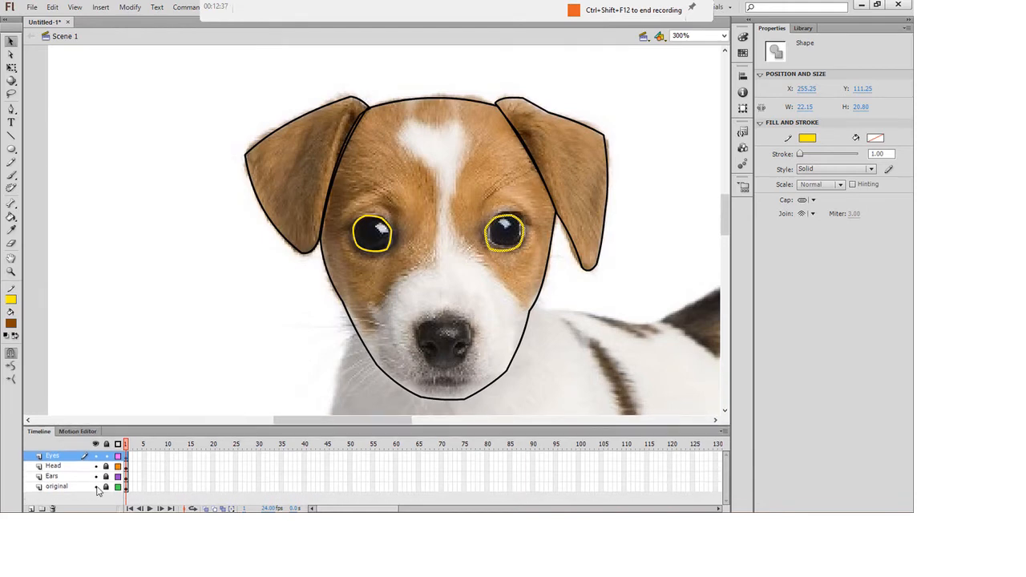
{"action": "left_click", "coordinate": [96, 487]}
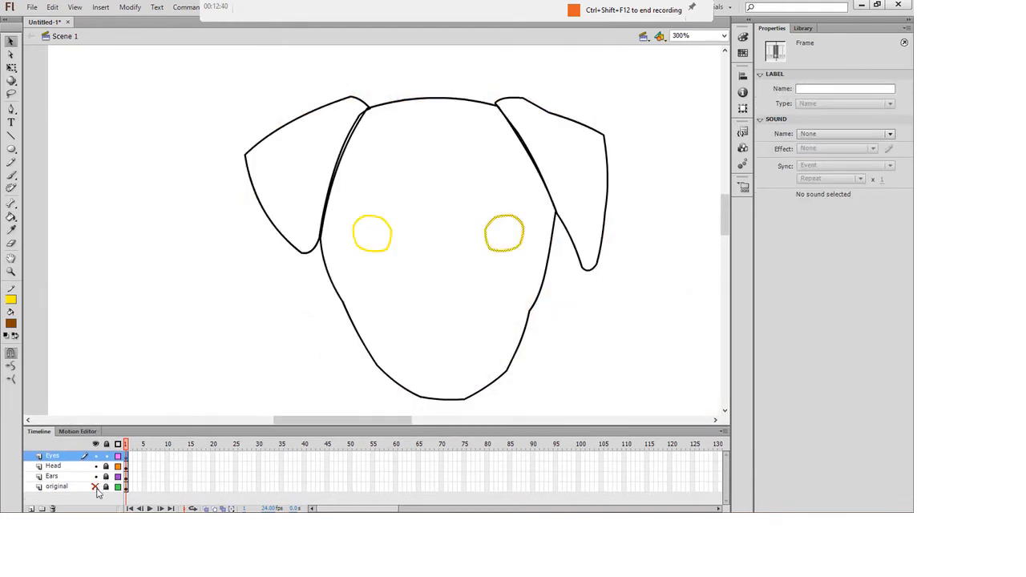
{"action": "left_click", "coordinate": [96, 488]}
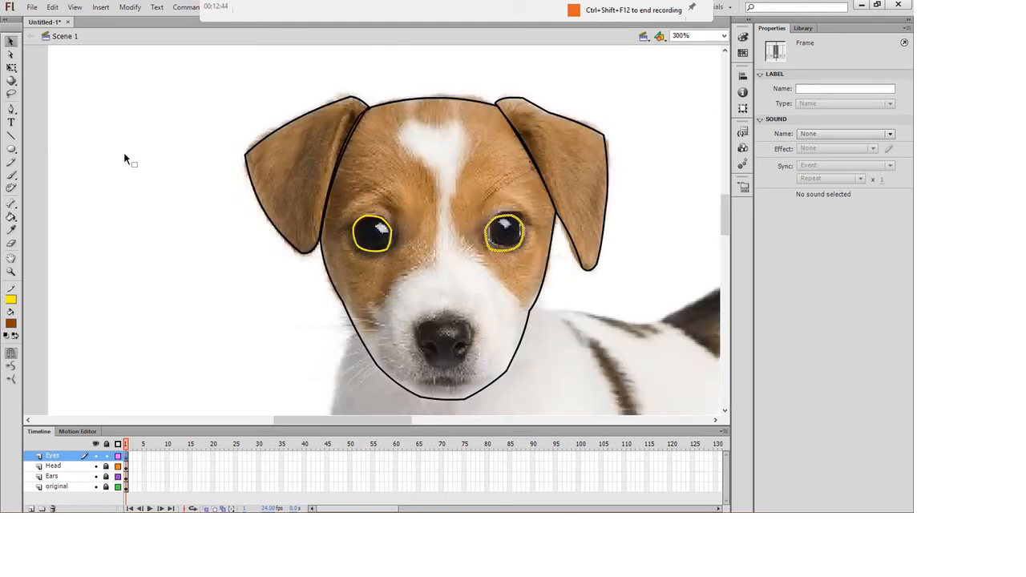
- Open the existing Dog trace file in a second document
{"action": "left_click", "coordinate": [32, 7]}
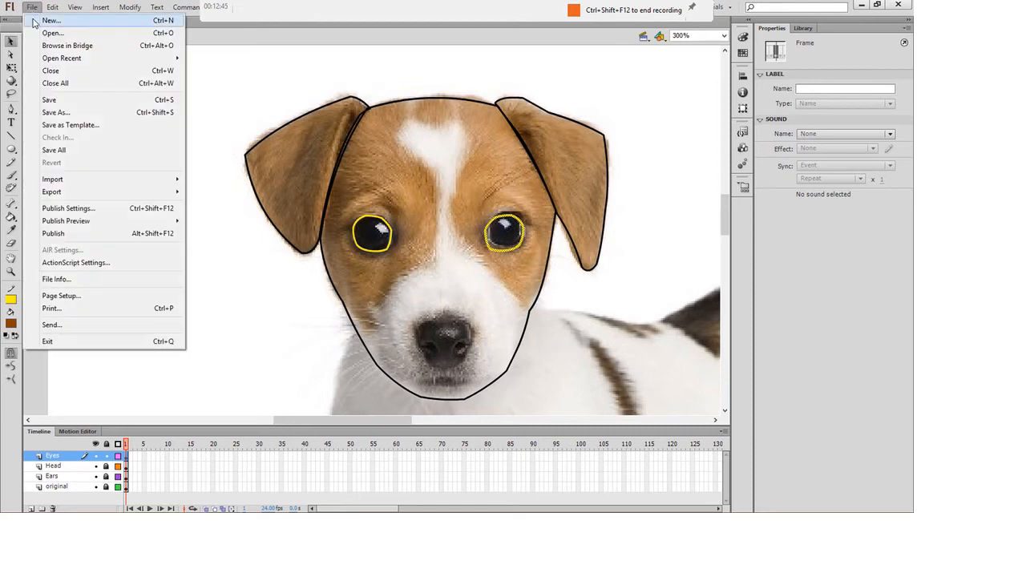
{"action": "left_click", "coordinate": [40, 32]}
{"action": "double_click", "coordinate": [185, 94]}
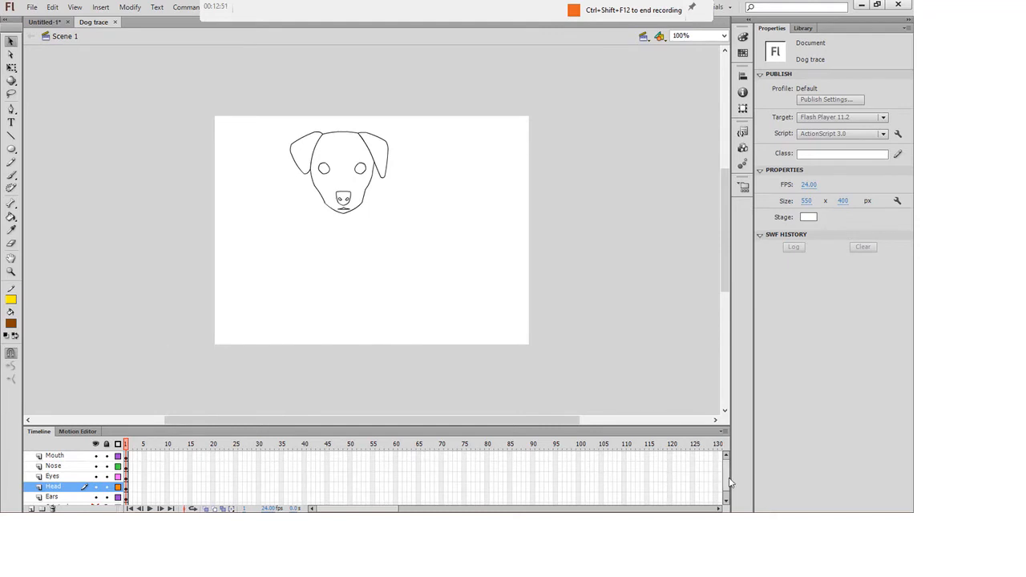
- Unlock the Original layer in Dog trace, and show its photo briefly before hiding it again
{"action": "scroll", "coordinate": [730, 483], "scroll_direction": "down", "scroll_amount": 1}
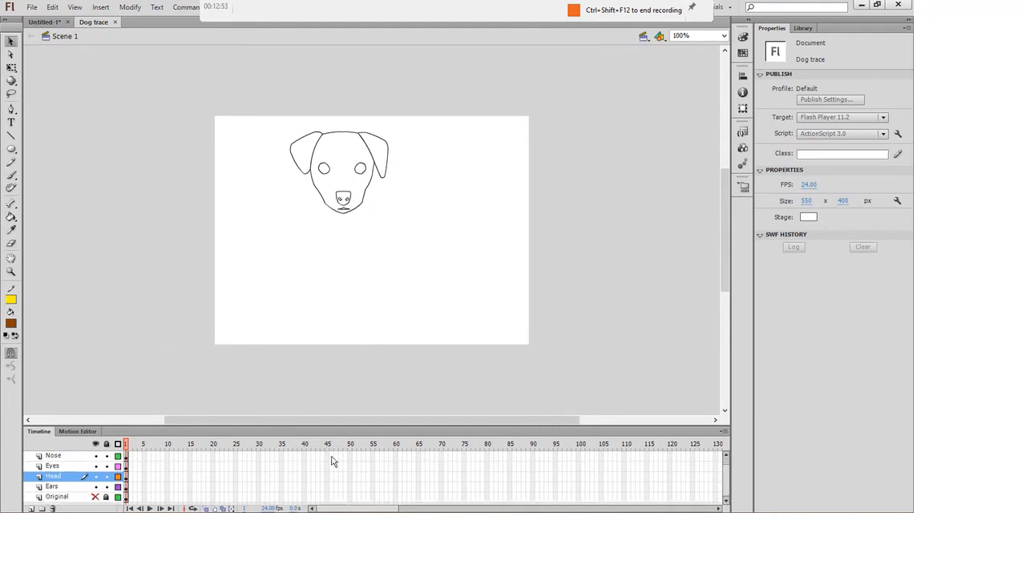
{"action": "left_click", "coordinate": [105, 498]}
{"action": "left_click", "coordinate": [95, 497]}
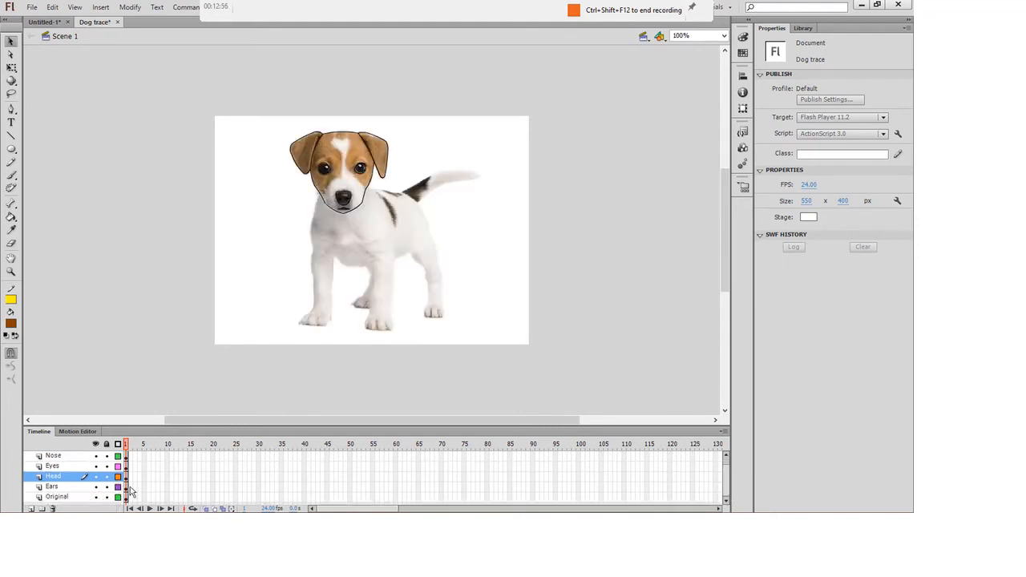
{"action": "left_click", "coordinate": [96, 497]}
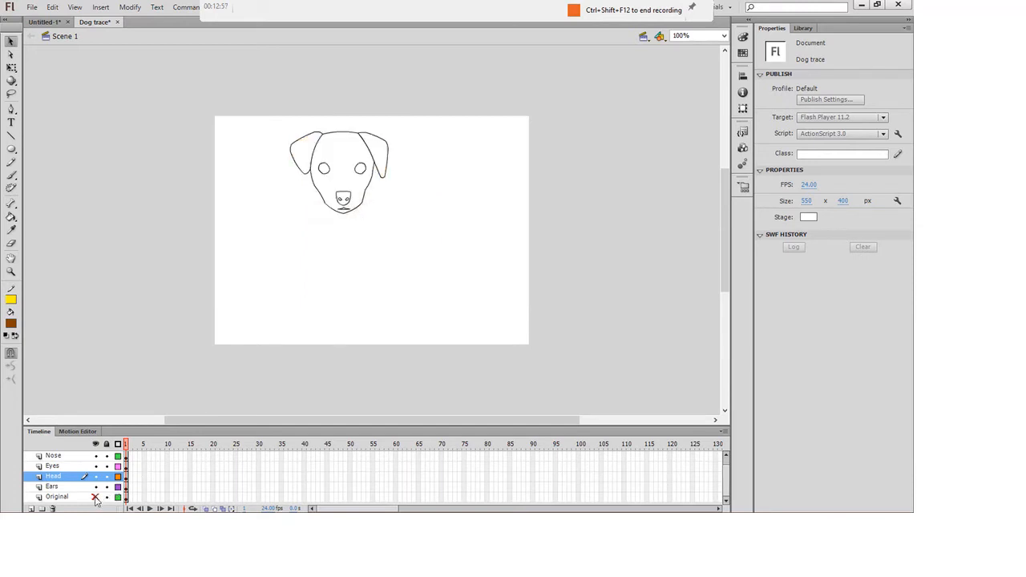
- Compare the enlarged head, nose and mouth outlines with the photo by showing and hiding the Original layer
{"action": "key", "text": "ctrl+equal"}
{"action": "key", "text": "ctrl+equal"}
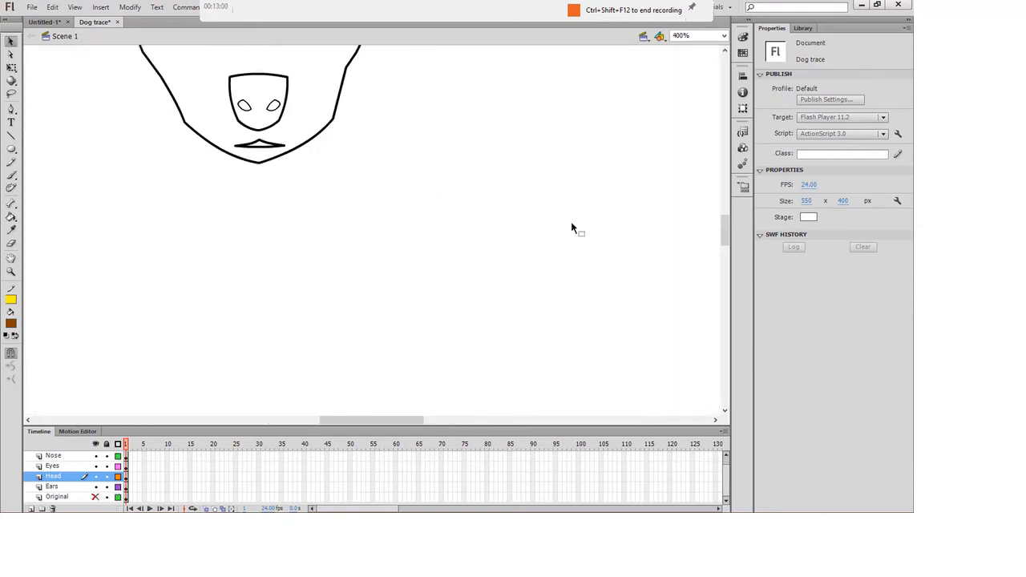
{"action": "left_click_drag", "start_coordinate": [725, 249], "coordinate": [725, 226]}
{"action": "left_click", "coordinate": [95, 498]}
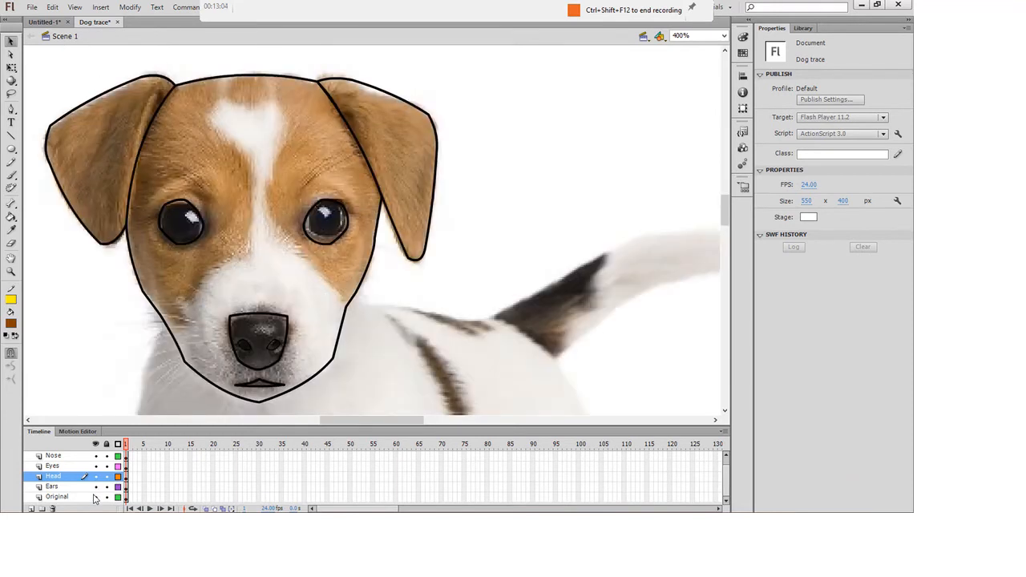
{"action": "left_click", "coordinate": [95, 497]}
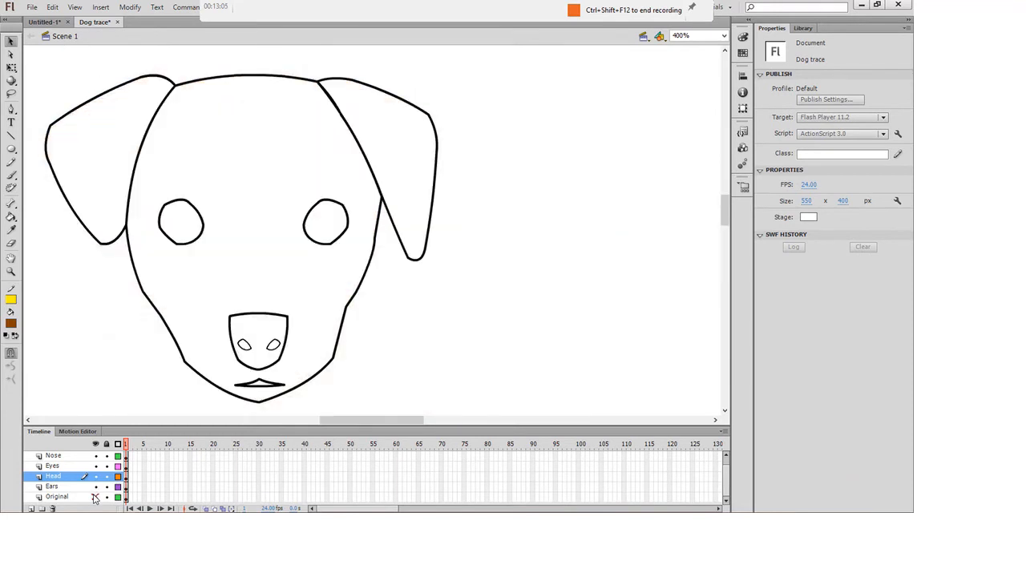
- Compare the eye outlines with the puppy photo by toggling the Eyes and Original layers, and leave Original hidden
{"action": "left_click", "coordinate": [96, 497]}
{"action": "left_click", "coordinate": [96, 498]}
{"action": "left_click", "coordinate": [96, 497]}
{"action": "left_click", "coordinate": [95, 466]}
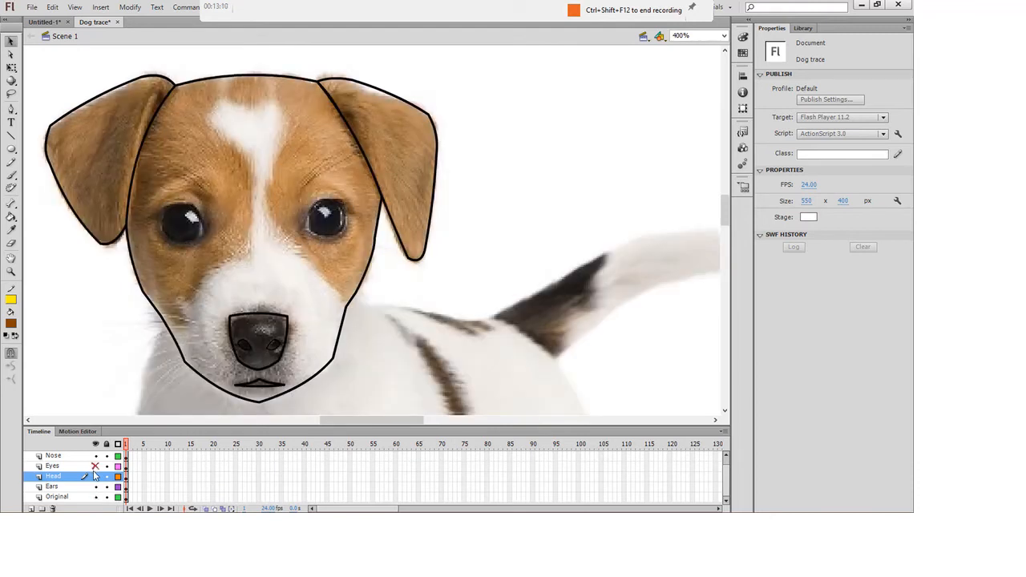
{"action": "left_click", "coordinate": [96, 497]}
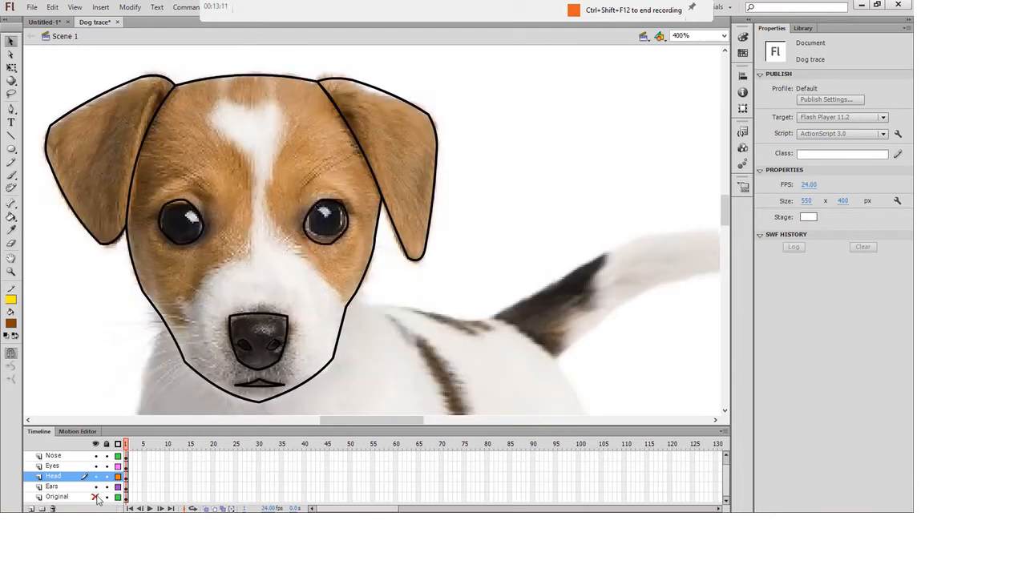
{"action": "left_click", "coordinate": [96, 497]}
{"action": "left_click", "coordinate": [96, 498]}
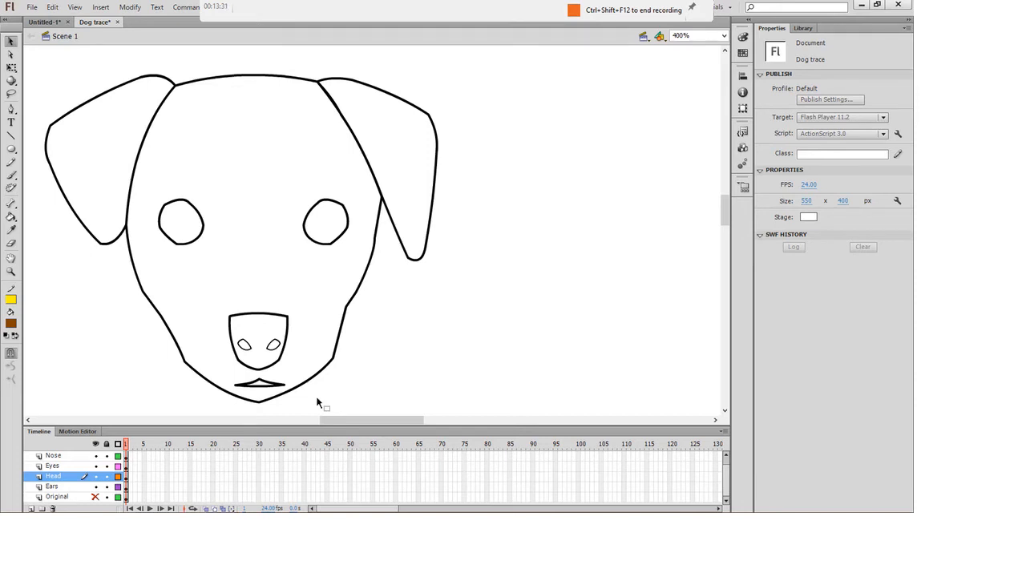
- Save the whole line drawing as a Flash CS6 document named Dog trace, replacing the existing file
{"action": "key", "text": "ctrl+minus"}
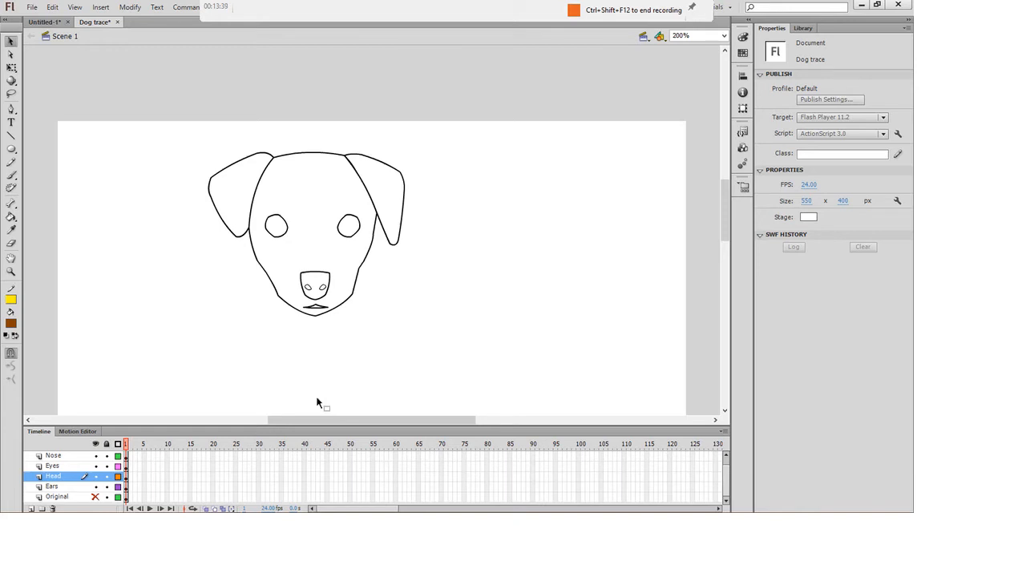
{"action": "key", "text": "ctrl+a"}
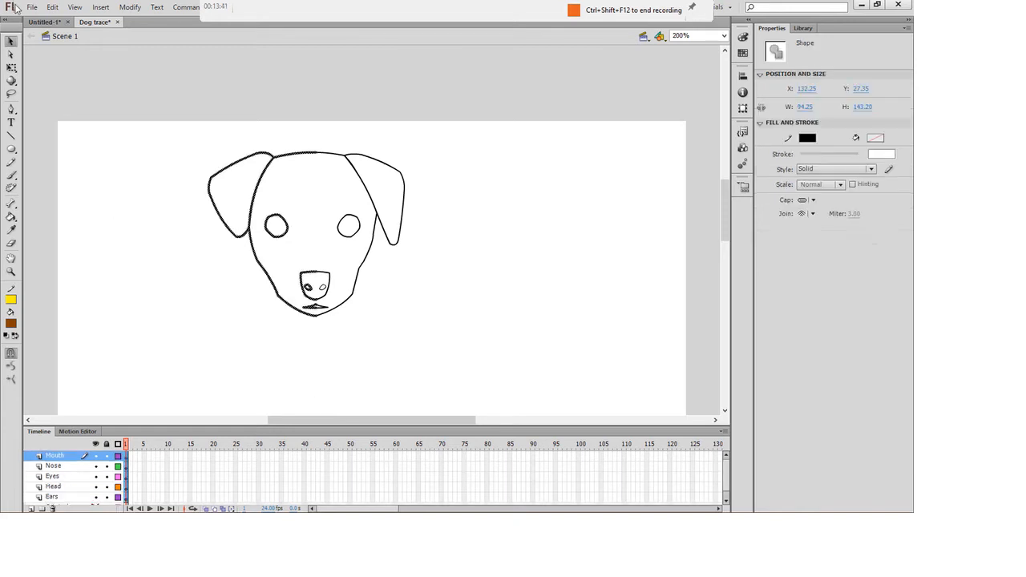
{"action": "left_click", "coordinate": [32, 7]}
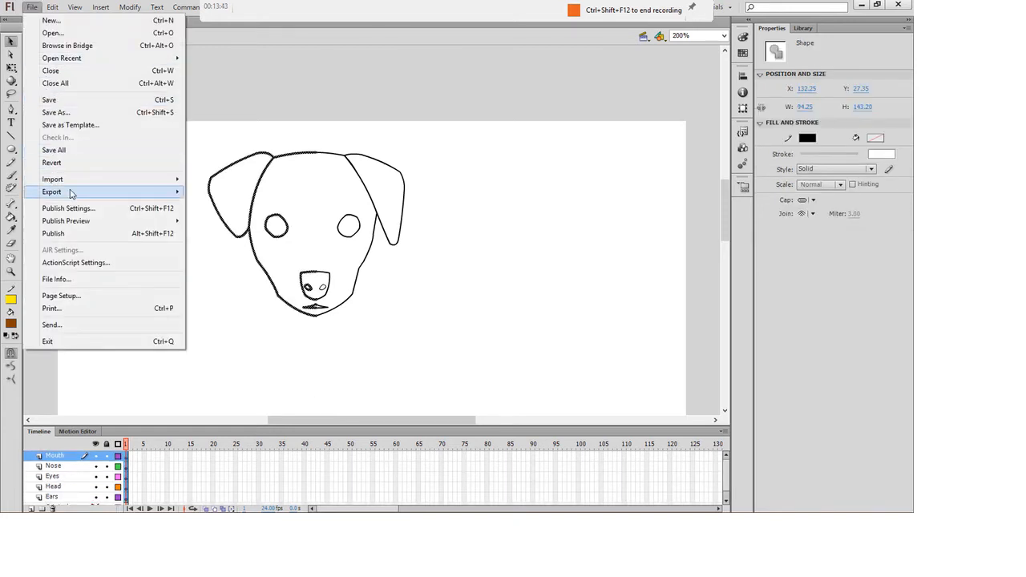
{"action": "left_click", "coordinate": [68, 113]}
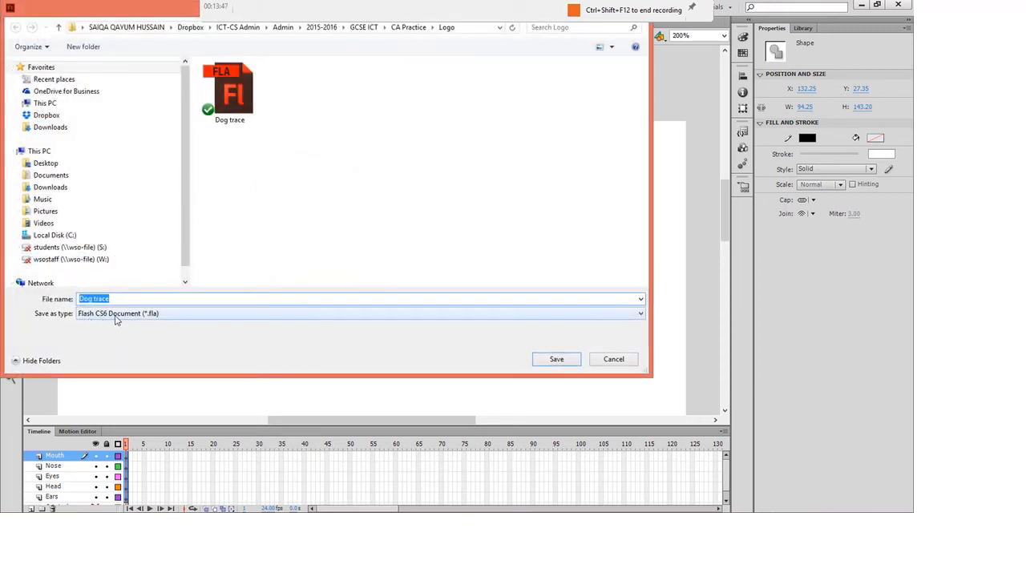
{"action": "left_click", "coordinate": [559, 361]}
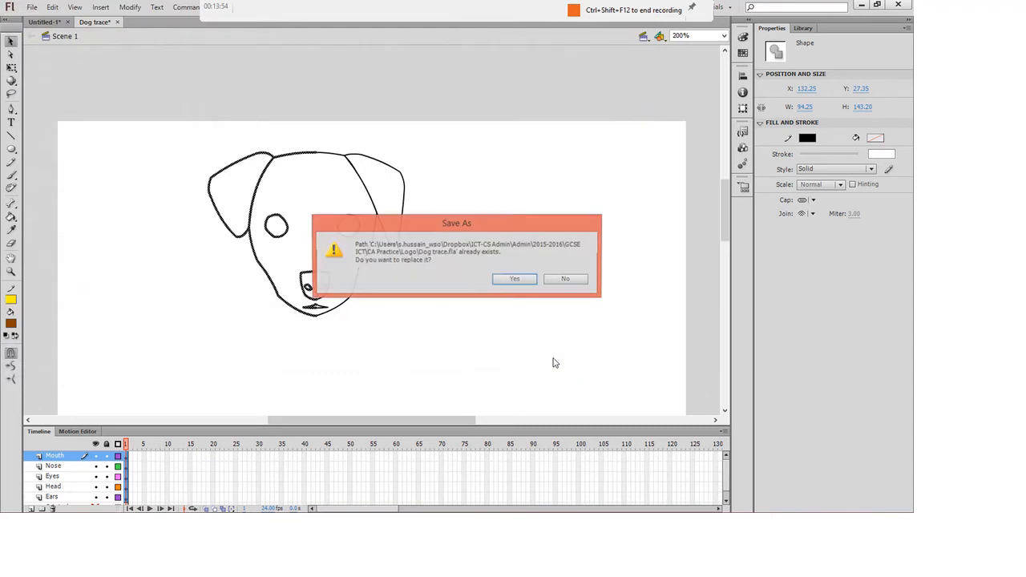
{"action": "left_click", "coordinate": [514, 279]}
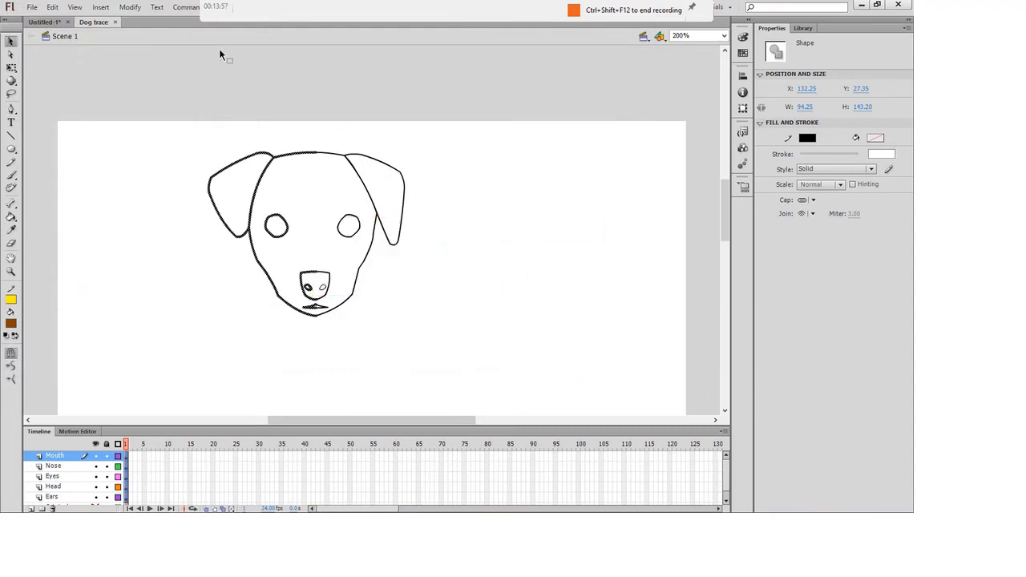
{"action": "left_click", "coordinate": [140, 167]}
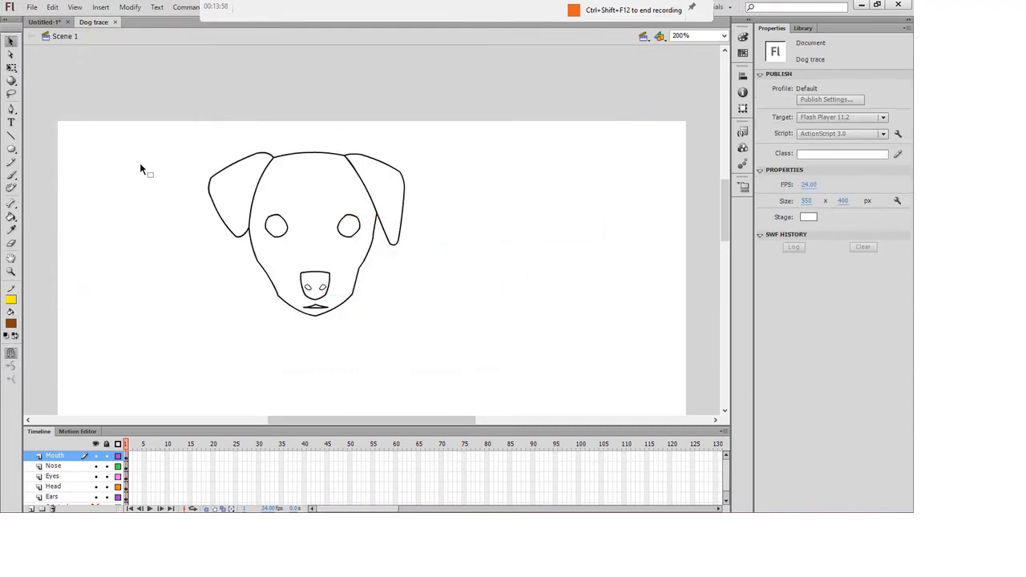
- Try deleting the Original photo layer from the Dog trace drawing
{"action": "left_click", "coordinate": [34, 12]}
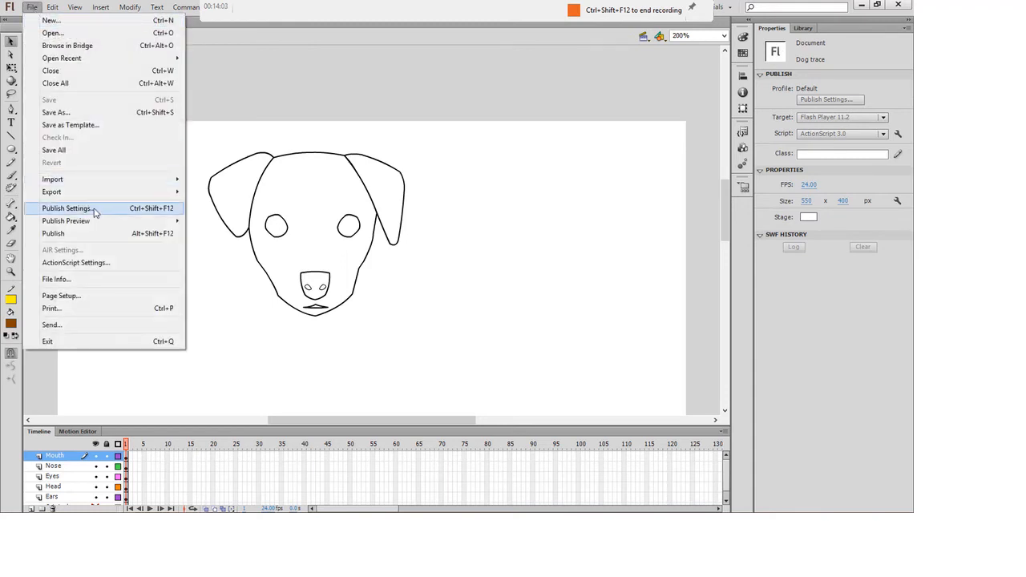
{"action": "left_click", "coordinate": [45, 407]}
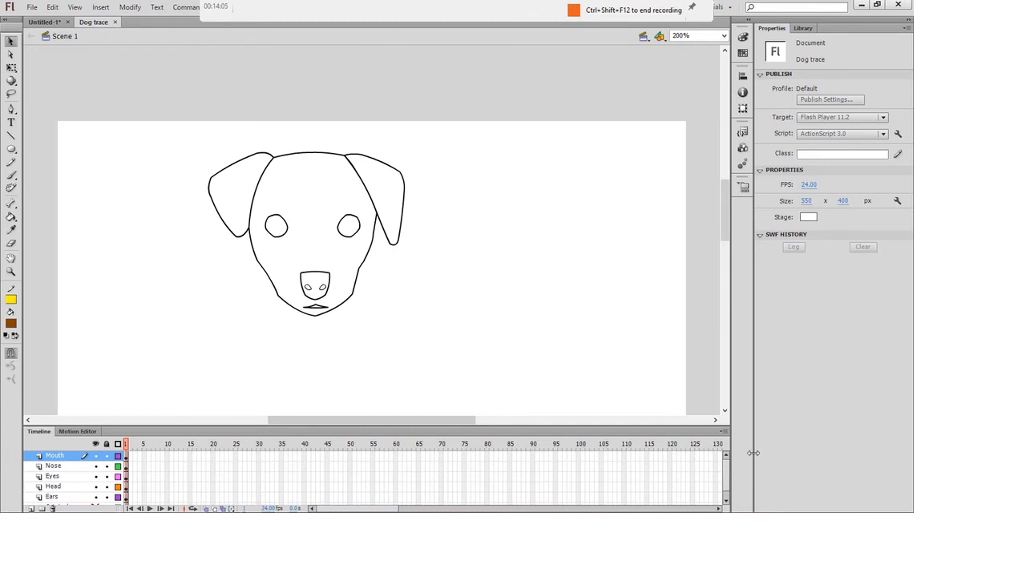
{"action": "scroll", "coordinate": [726, 472], "scroll_direction": "down", "scroll_amount": 1}
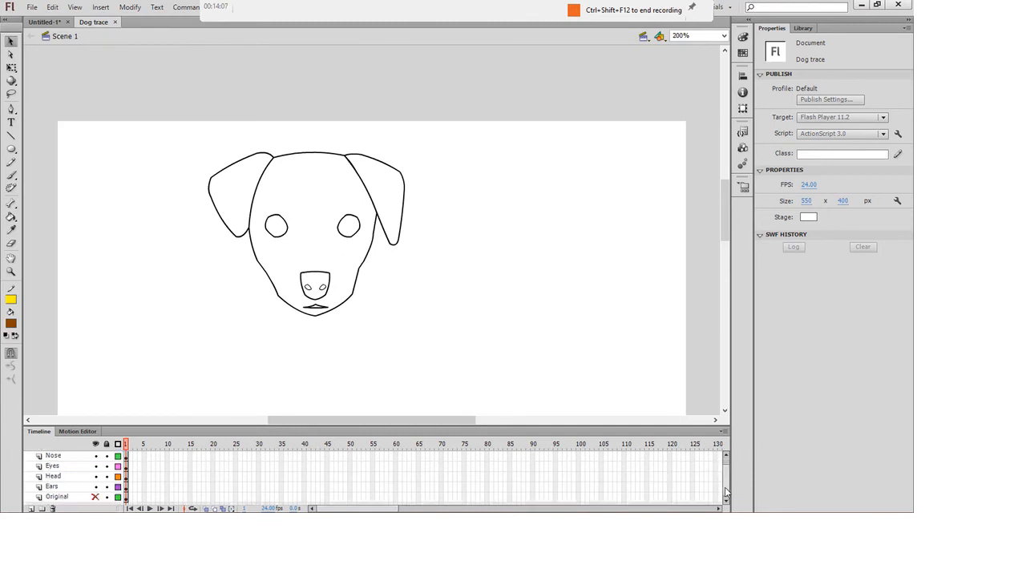
{"action": "left_click", "coordinate": [61, 497]}
{"action": "left_click", "coordinate": [53, 509]}
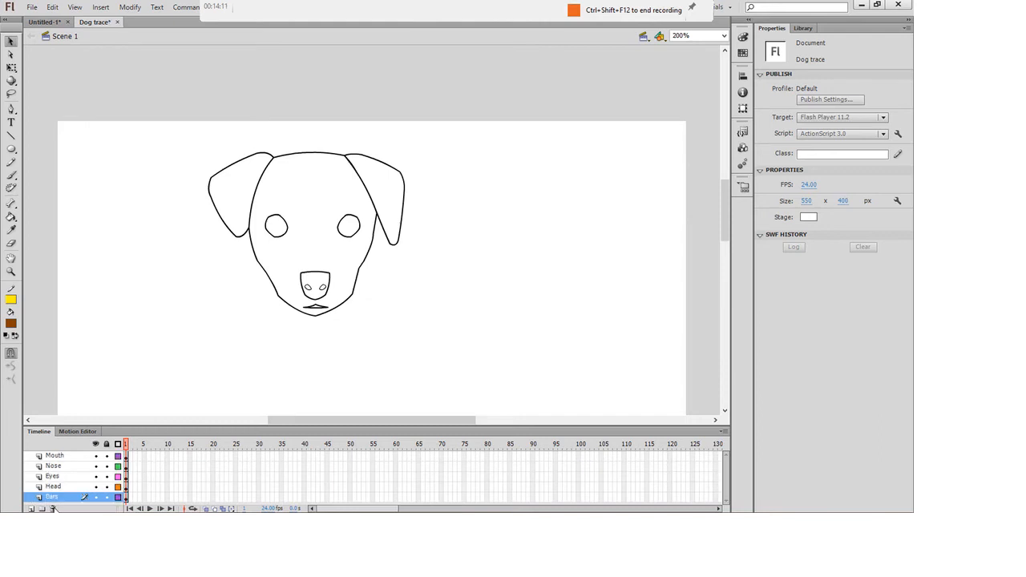
- Bring back the deleted Original layer and enlarge the timeline to fit all the layers
{"action": "left_click", "coordinate": [157, 484]}
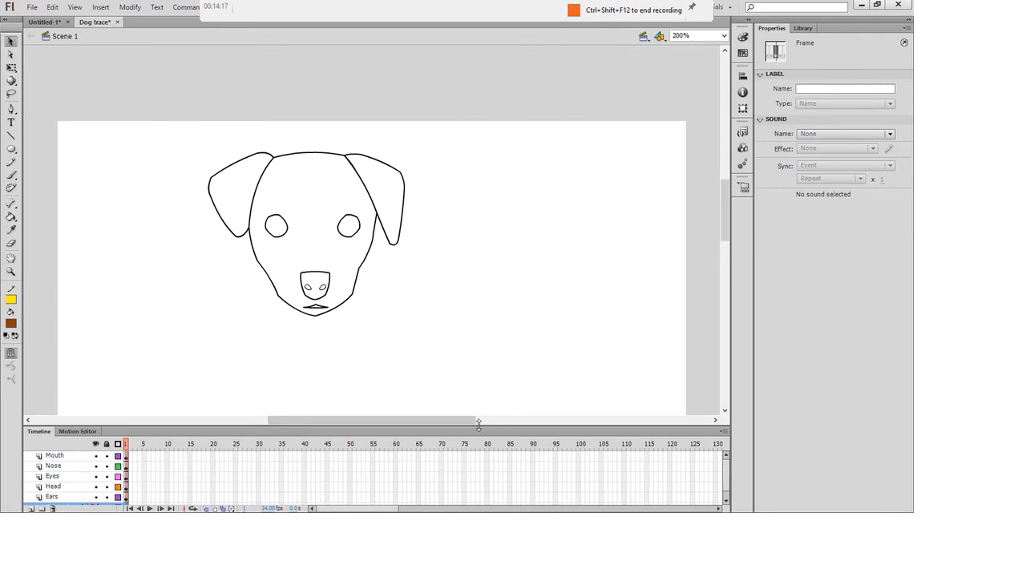
{"action": "left_click_drag", "start_coordinate": [479, 425], "coordinate": [479, 403]}
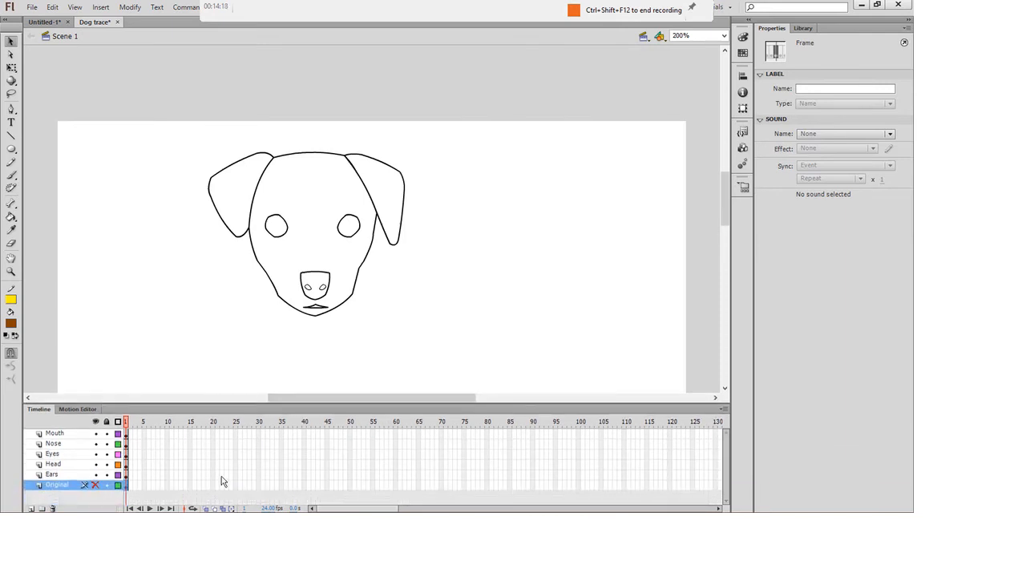
- Show the Original layer's photo, open and cancel a Save As of Dog trace, and hide the photo again
{"action": "left_click", "coordinate": [96, 485]}
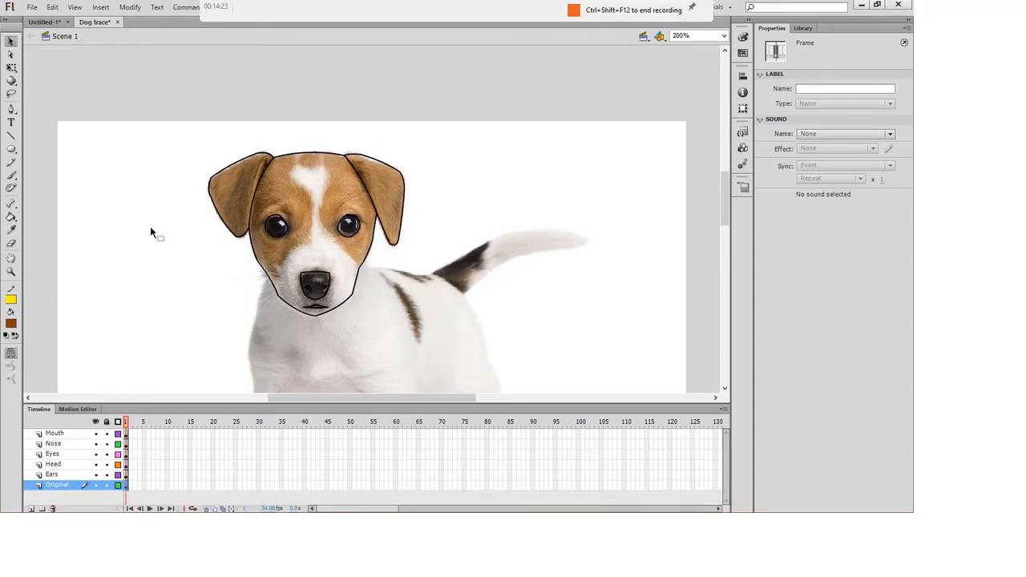
{"action": "left_click", "coordinate": [32, 7]}
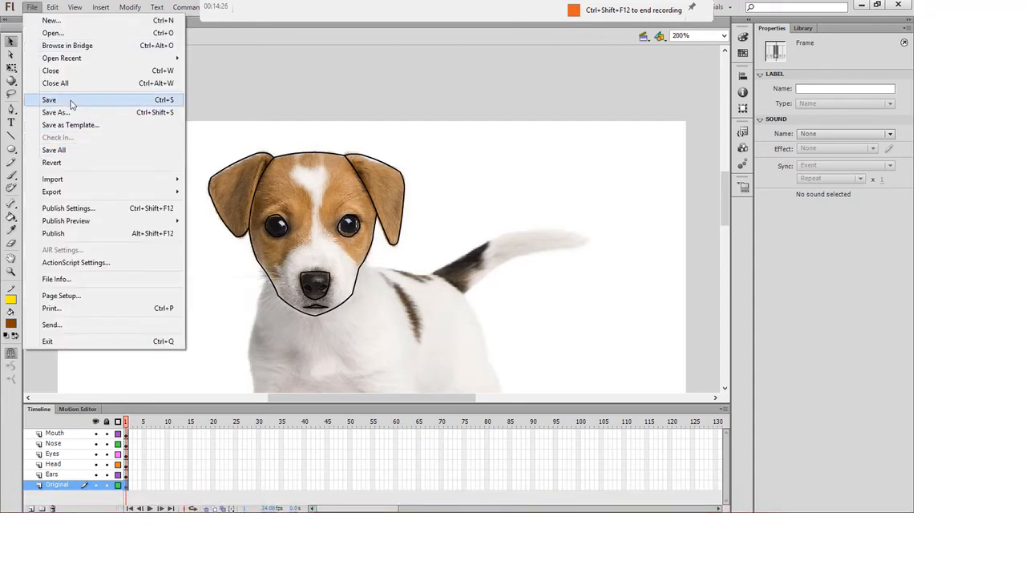
{"action": "left_click", "coordinate": [70, 112]}
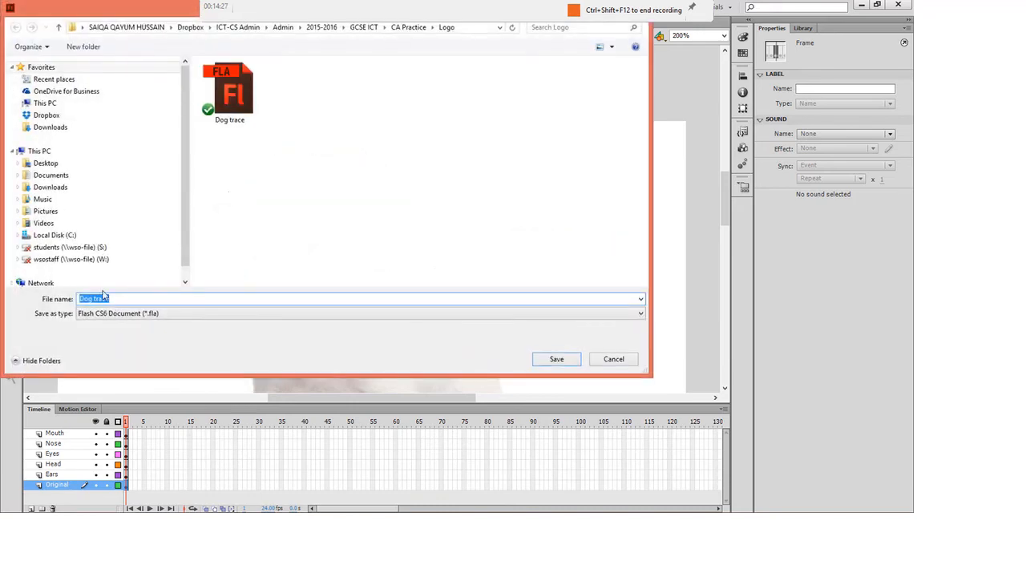
{"action": "left_click", "coordinate": [617, 359]}
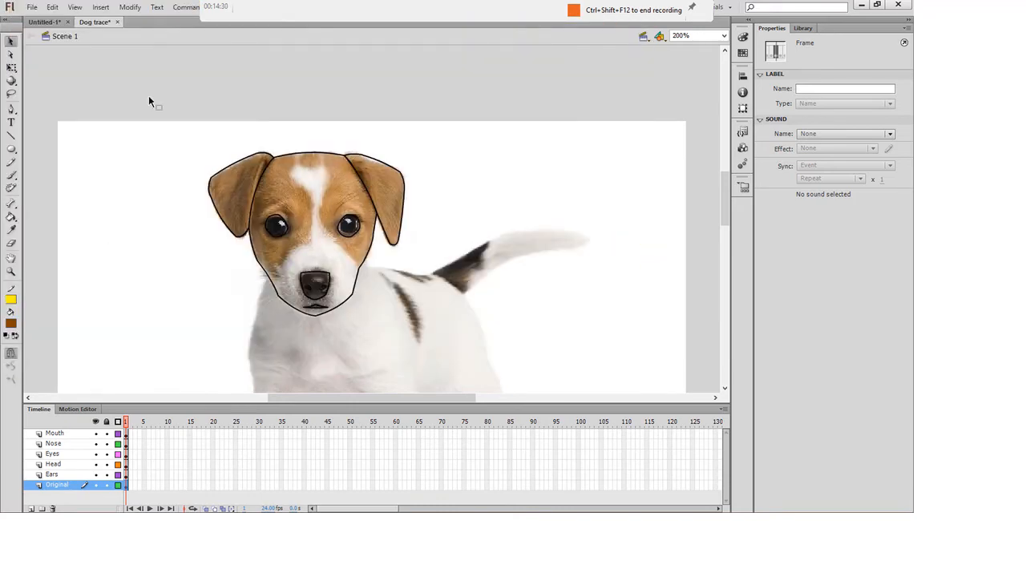
{"action": "left_click", "coordinate": [95, 484]}
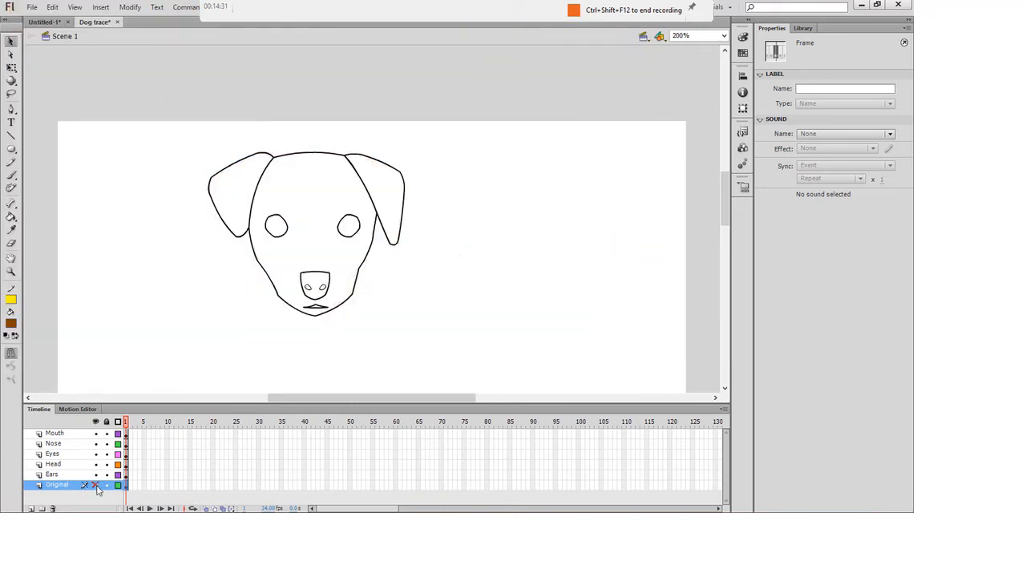
- Start exporting the line drawing as a JPEG image named Dog trace V1 in the Logo folder
{"action": "left_click", "coordinate": [32, 7]}
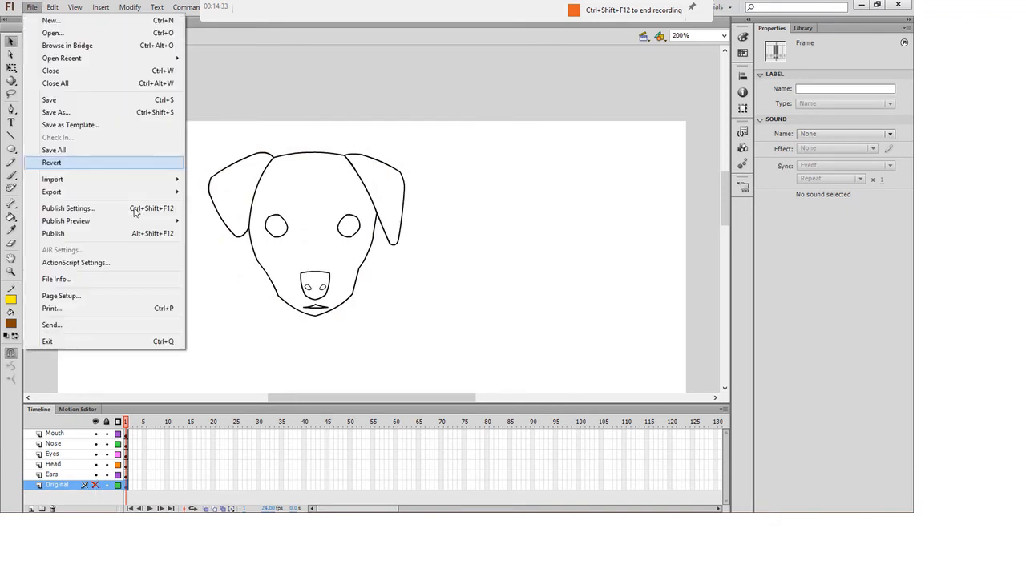
{"action": "mouse_move", "coordinate": [155, 191]}
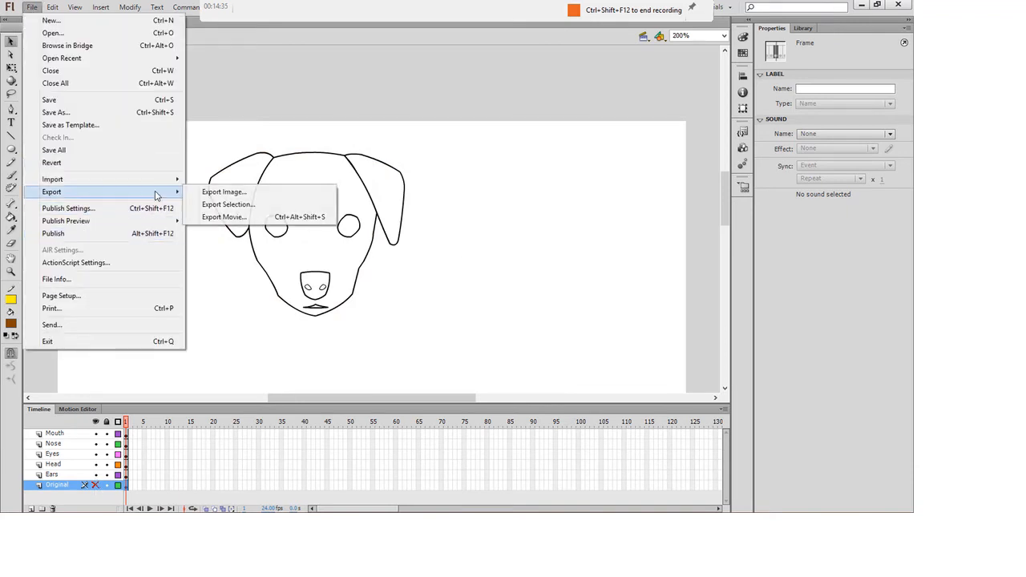
{"action": "left_click", "coordinate": [226, 193]}
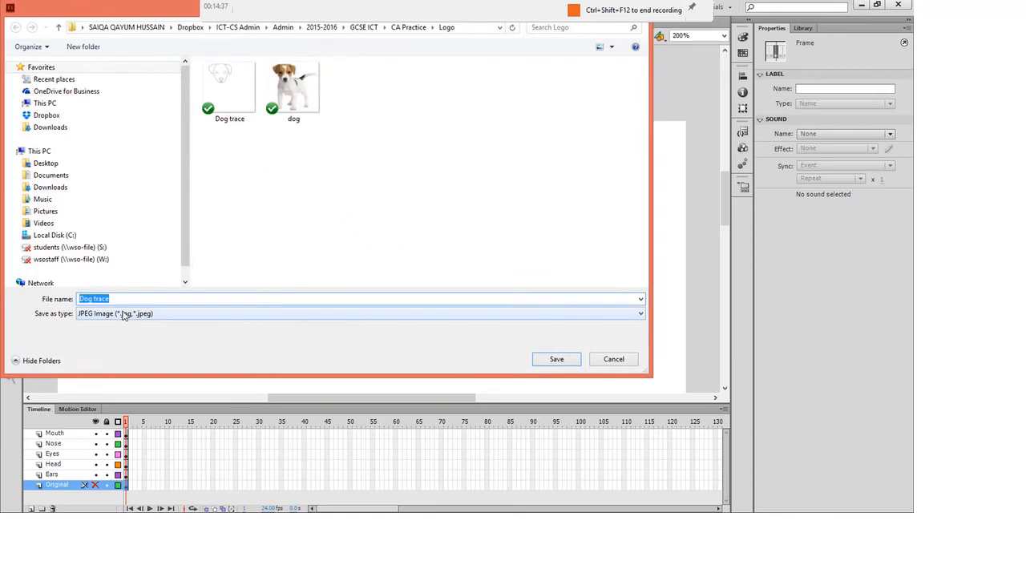
{"action": "left_click", "coordinate": [140, 297]}
{"action": "key", "text": "ctrl+shift+Left"}
{"action": "key", "text": "BackSpace"}
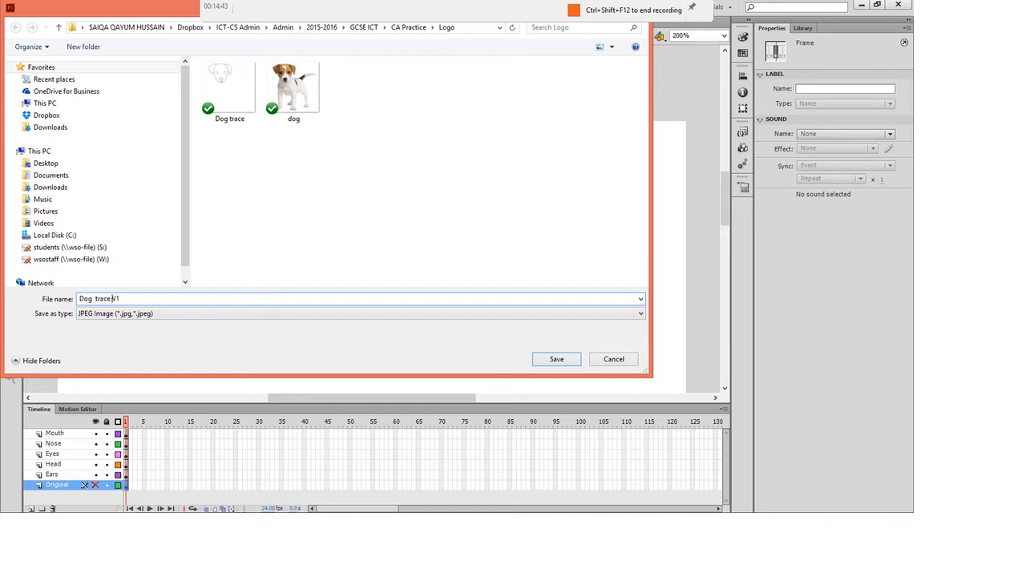
{"action": "left_click", "coordinate": [567, 364]}
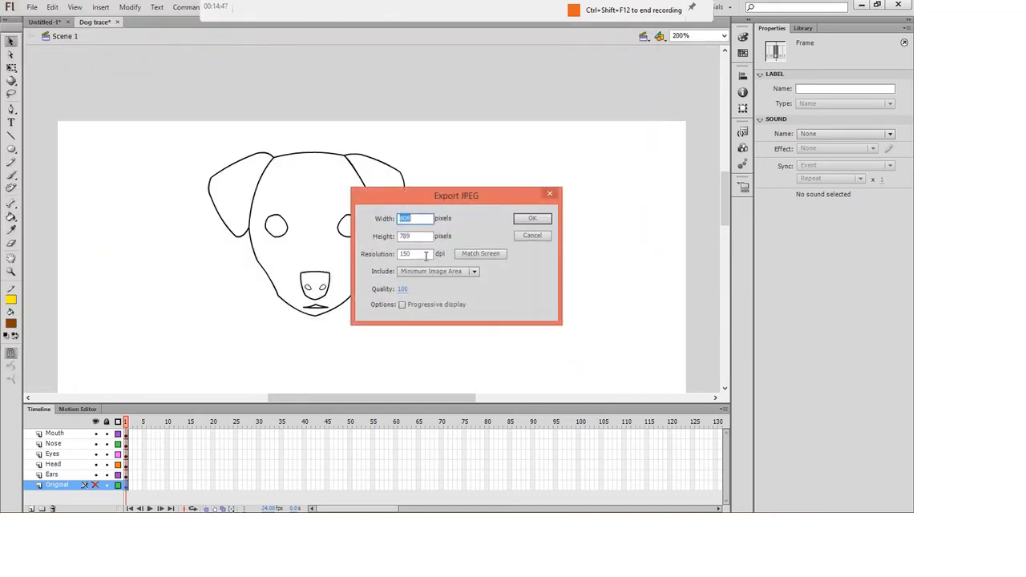
- Export the JPEG at 150 dpi with Minimum Image Area included and quality 100
{"action": "double_click", "coordinate": [424, 254]}
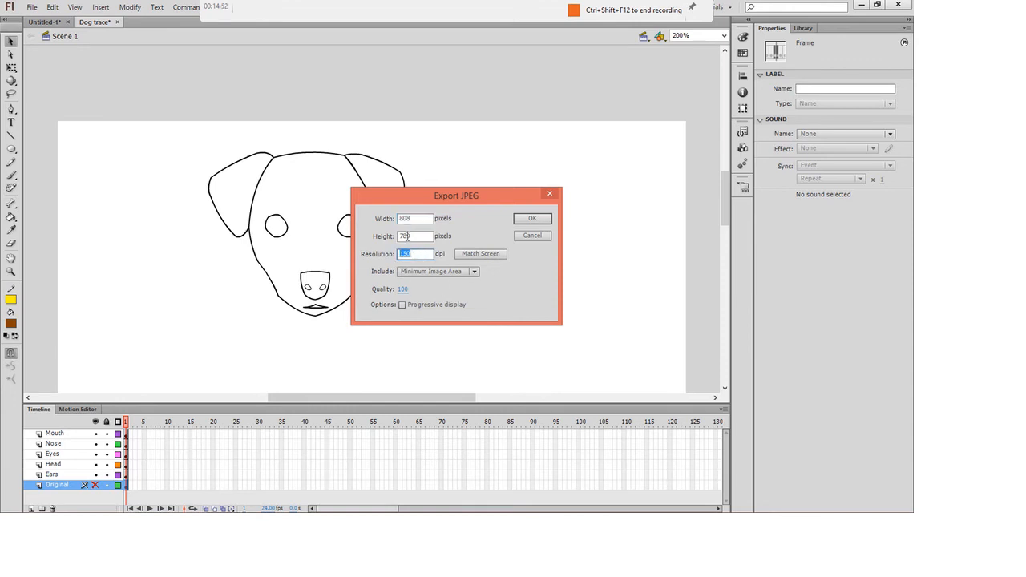
{"action": "left_click", "coordinate": [413, 273]}
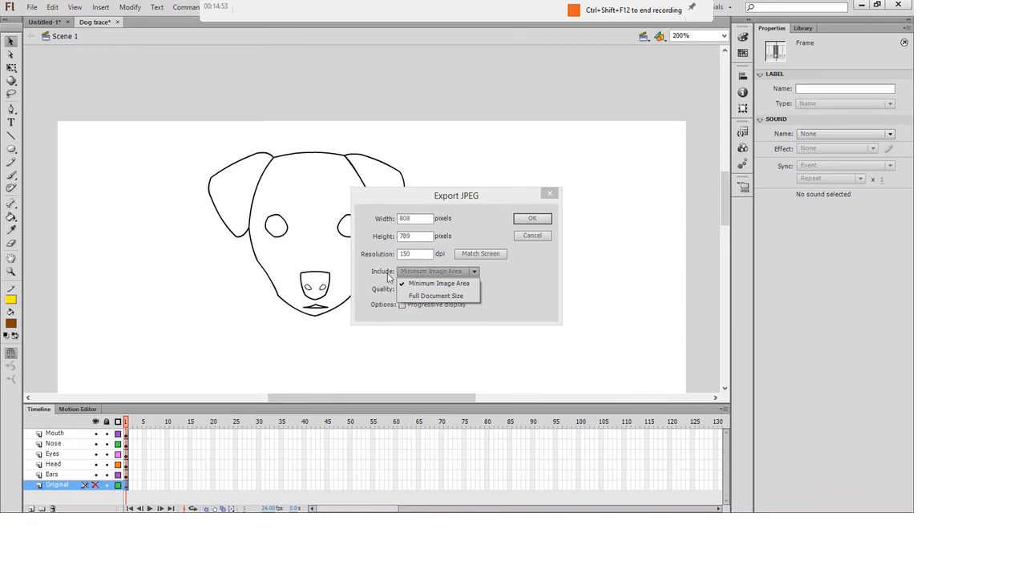
{"action": "left_click", "coordinate": [425, 289]}
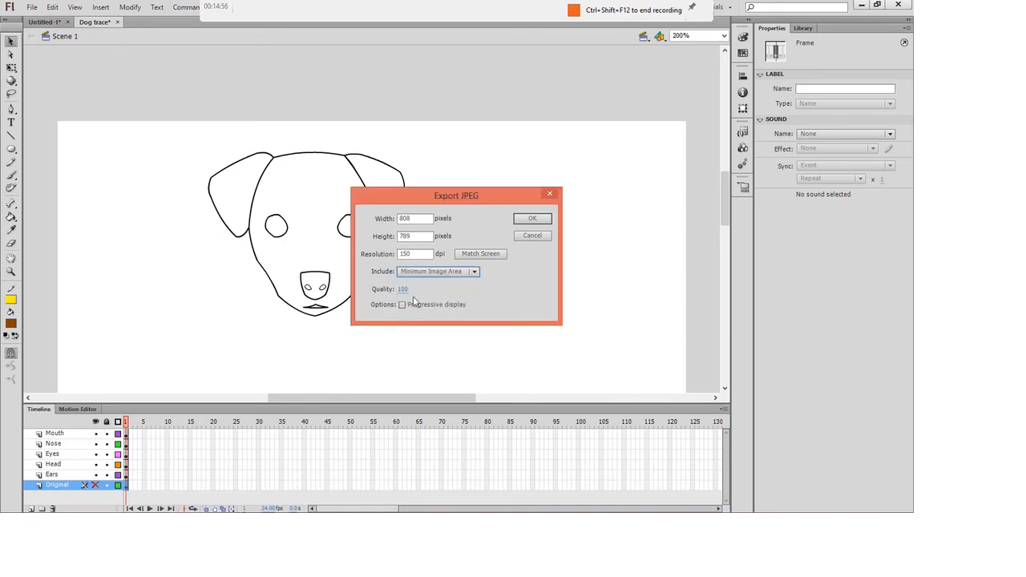
{"action": "double_click", "coordinate": [404, 290]}
{"action": "left_click", "coordinate": [532, 219]}
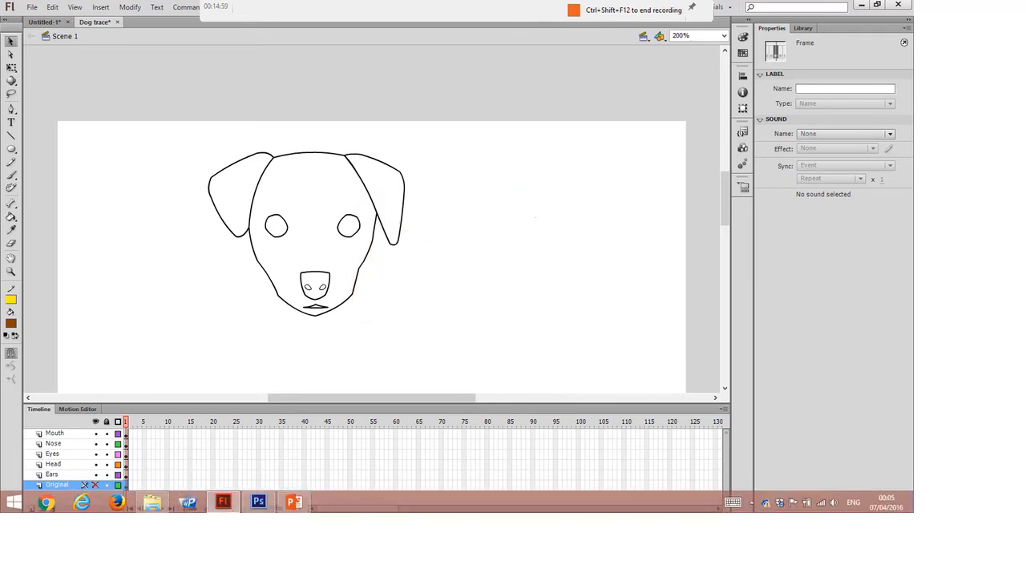
- Switch to File Explorer, view the exported Dog trace V1 image, and return to the drawing in Flash
{"action": "left_click", "coordinate": [153, 506]}
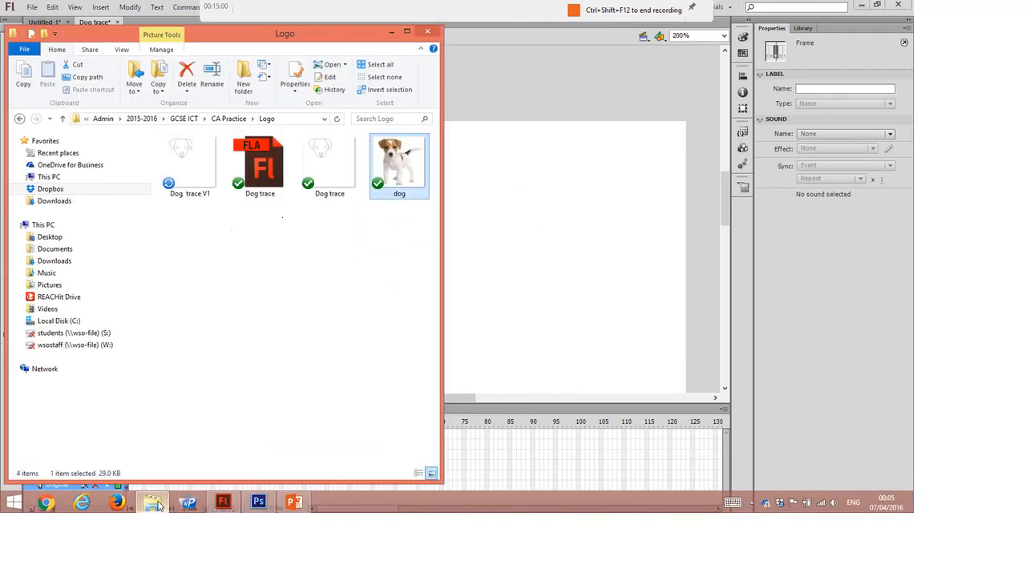
{"action": "left_click", "coordinate": [200, 188]}
{"action": "double_click", "coordinate": [202, 189]}
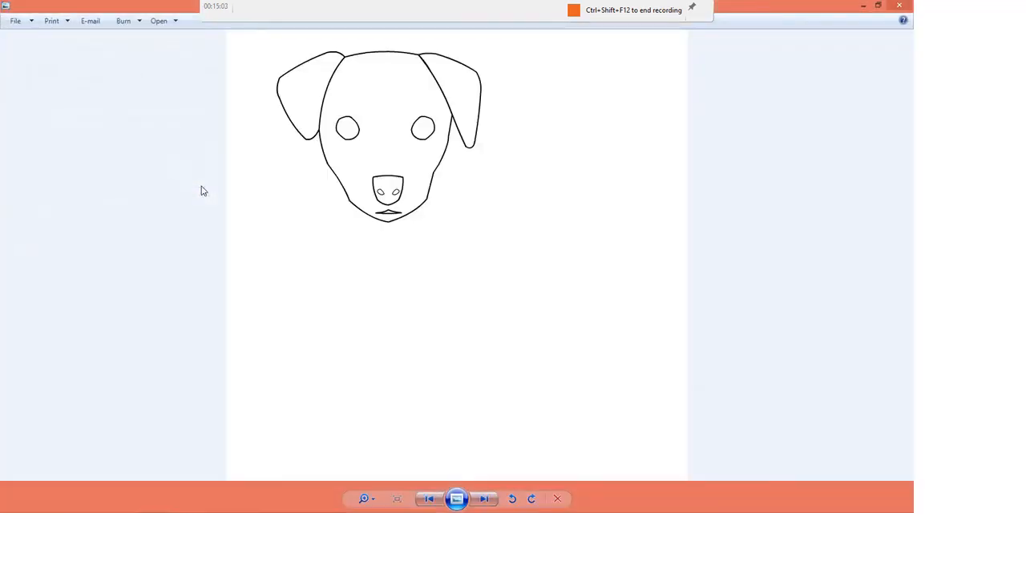
{"action": "left_click", "coordinate": [900, 5]}
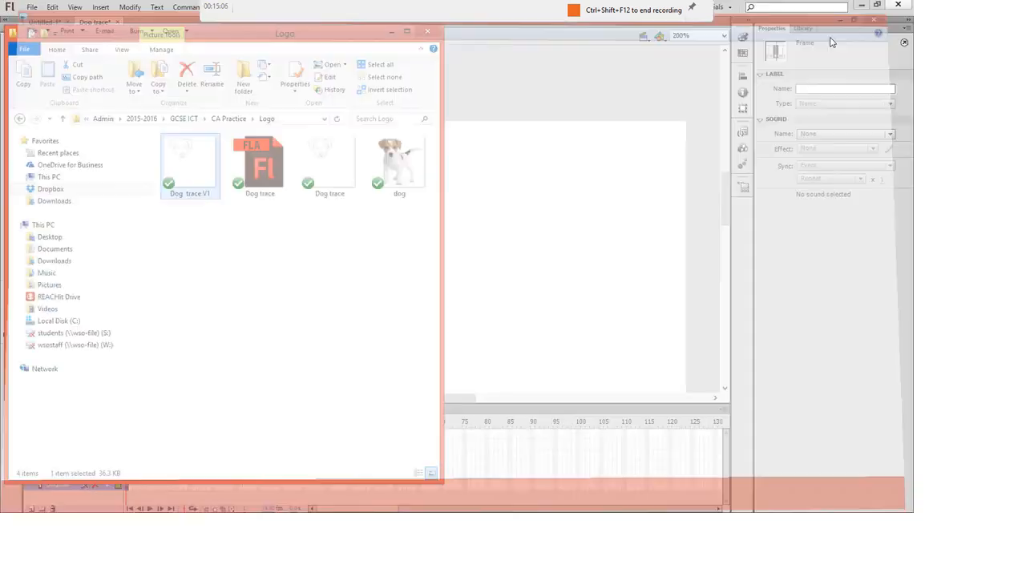
{"action": "left_click", "coordinate": [391, 32]}
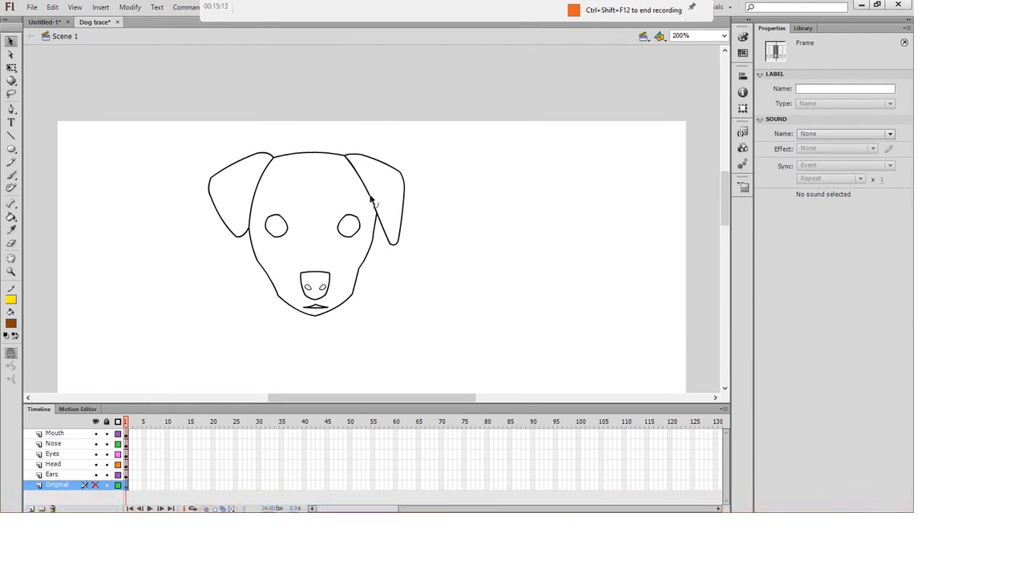
- Start exporting the drawing again as a JPEG image, replacing the existing Dog trace V1 file in the Logo folder
{"action": "left_click", "coordinate": [32, 7]}
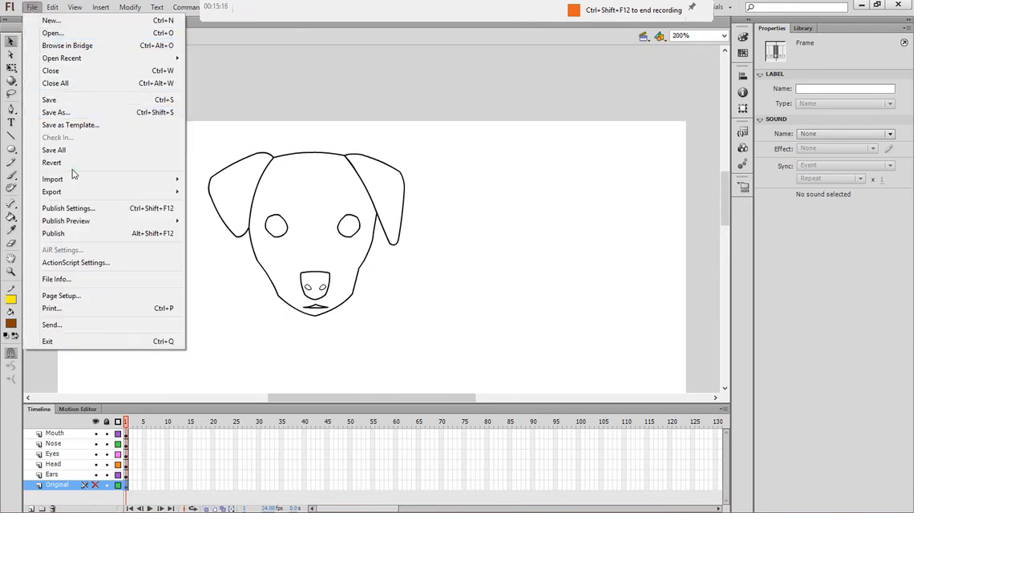
{"action": "mouse_move", "coordinate": [105, 193]}
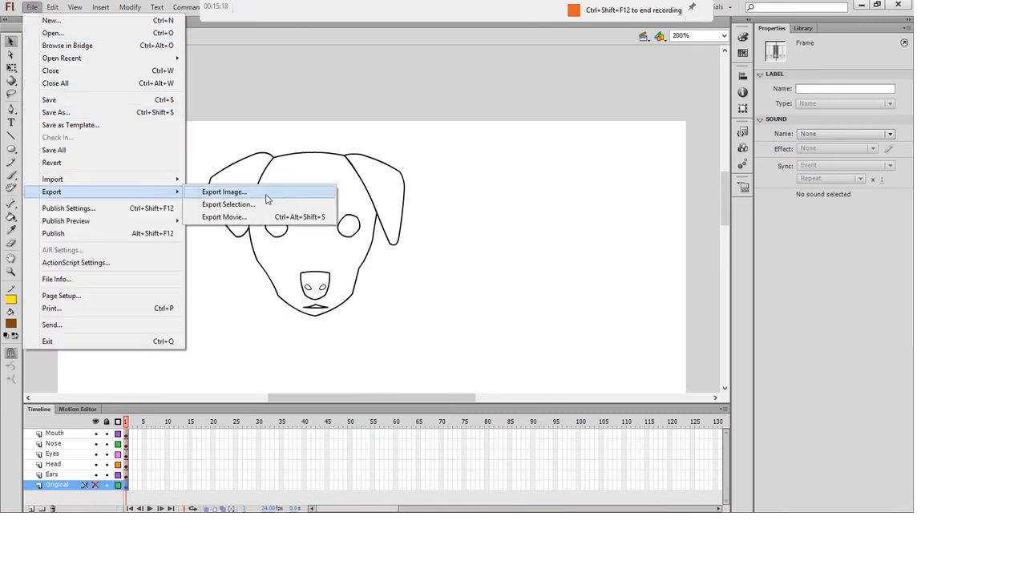
{"action": "left_click", "coordinate": [270, 194]}
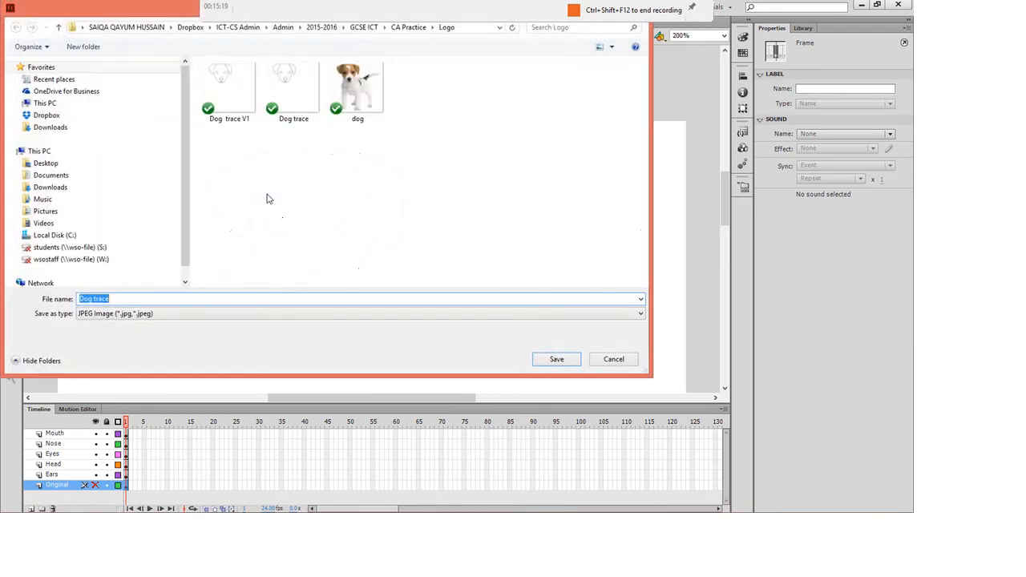
{"action": "left_click", "coordinate": [231, 105]}
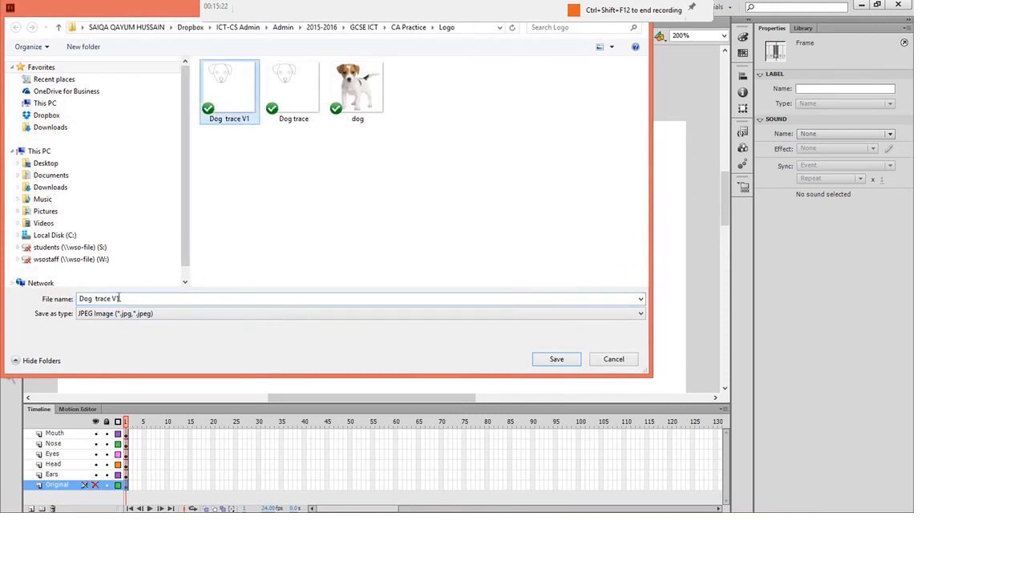
{"action": "left_click", "coordinate": [119, 298]}
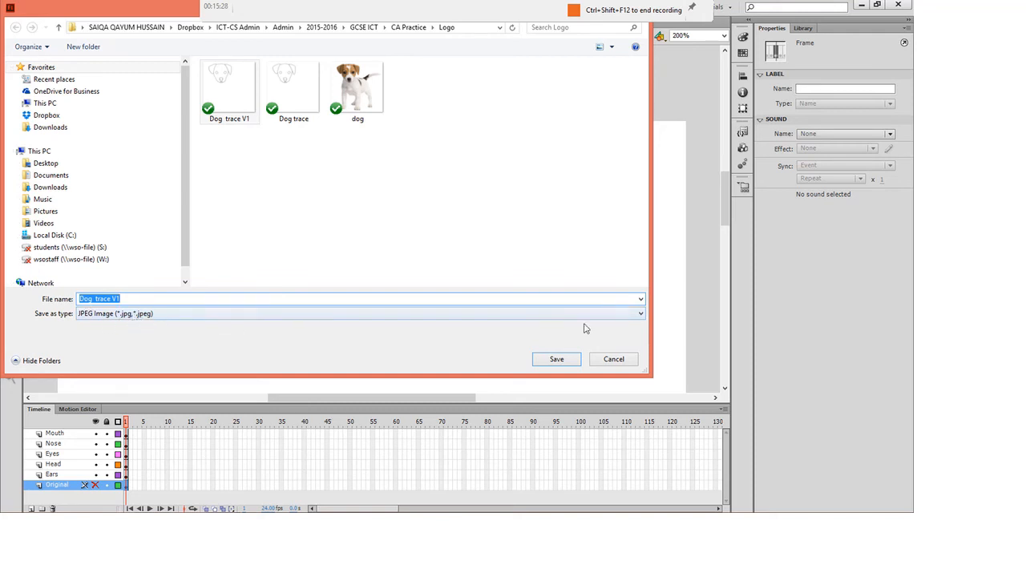
{"action": "left_click", "coordinate": [566, 359]}
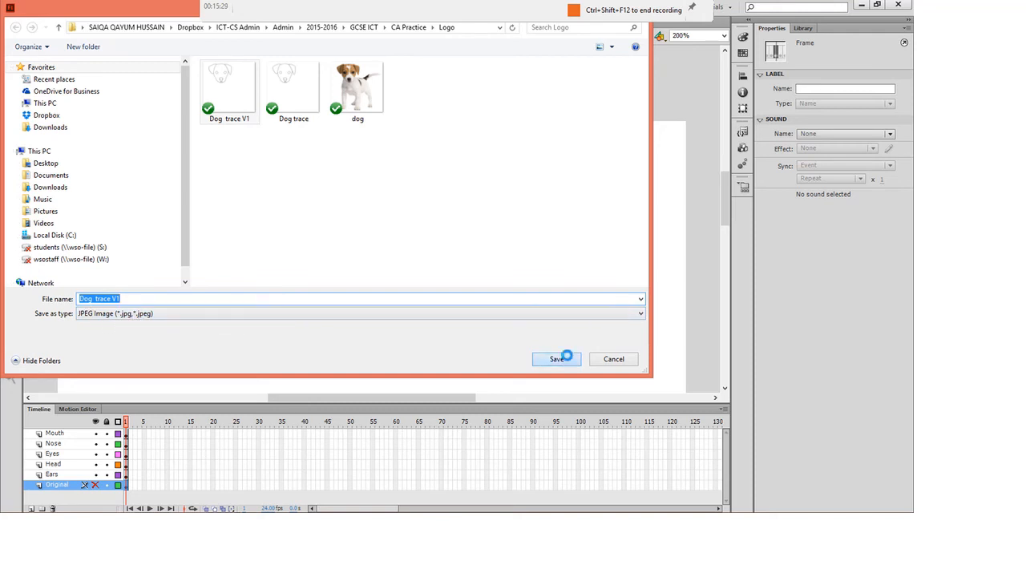
{"action": "left_click", "coordinate": [489, 265]}
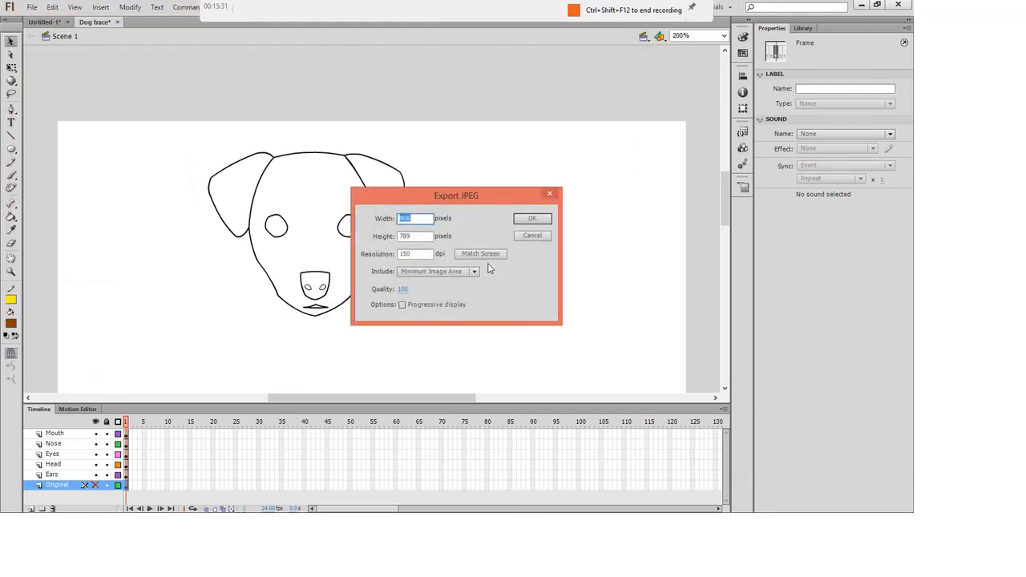
- Export the replacement Dog trace V1 JPEG at 150 dpi with Minimum Image Area included
{"action": "double_click", "coordinate": [427, 253]}
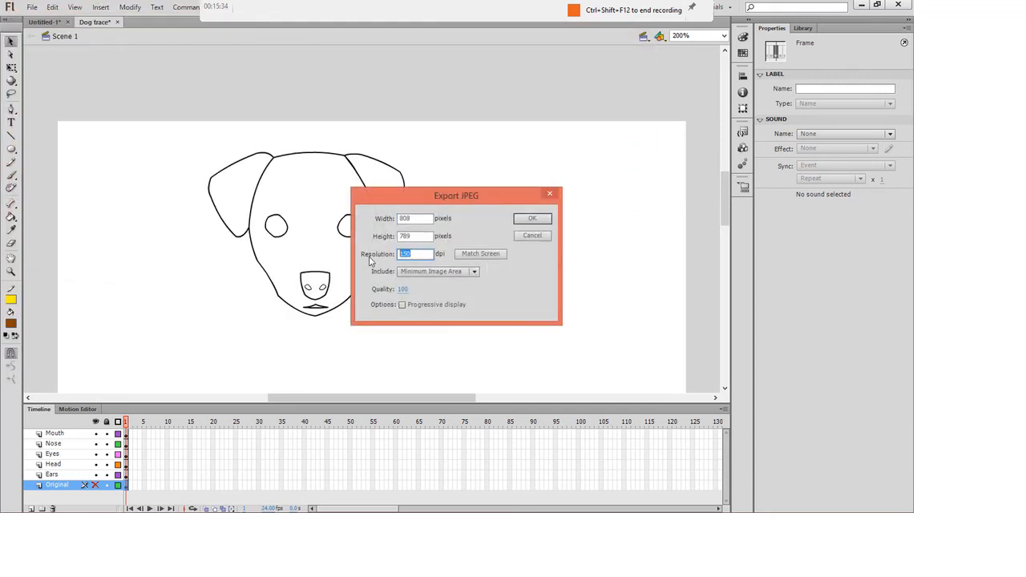
{"action": "left_click", "coordinate": [428, 272]}
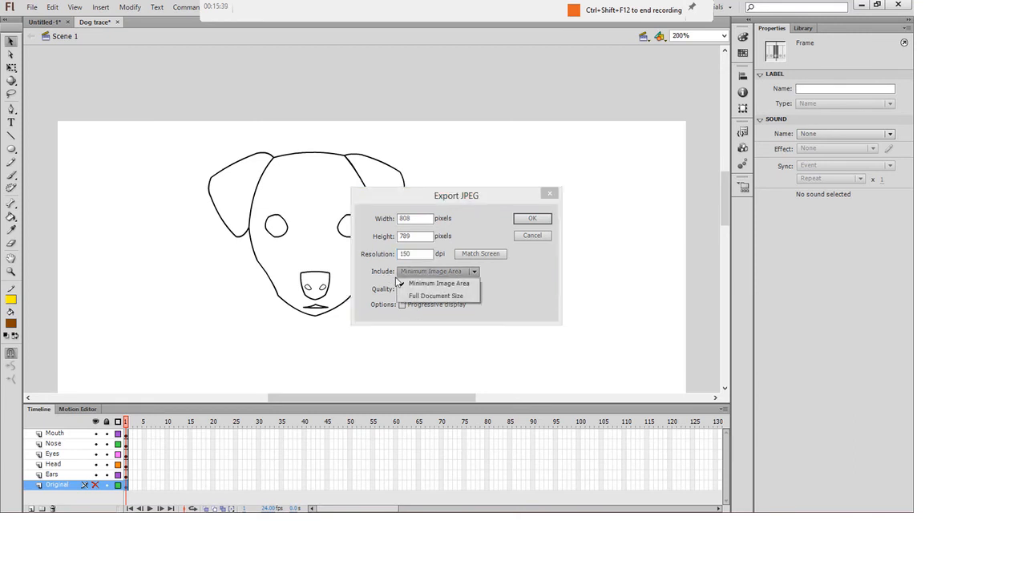
{"action": "left_click", "coordinate": [438, 283]}
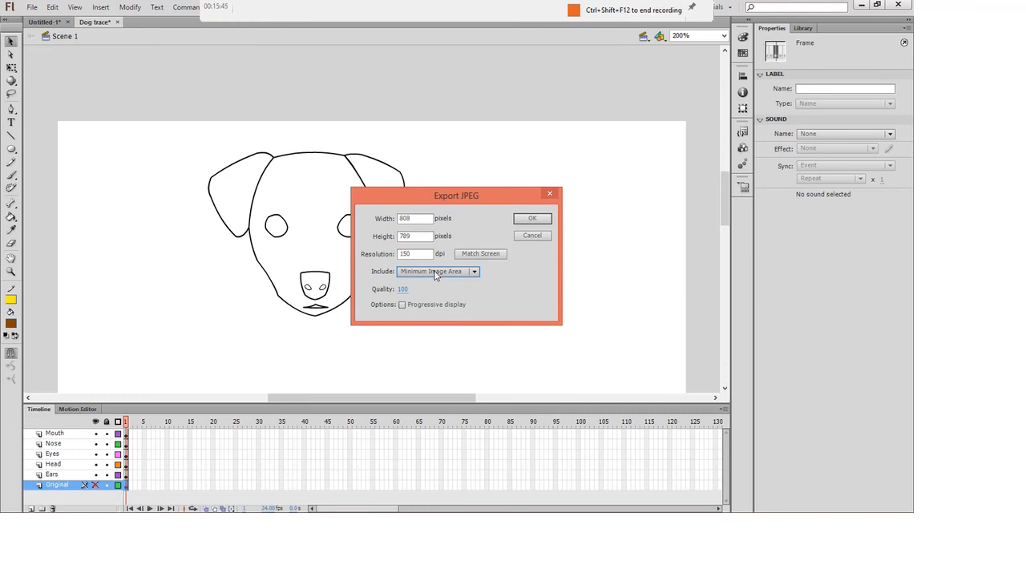
{"action": "left_click", "coordinate": [531, 221]}
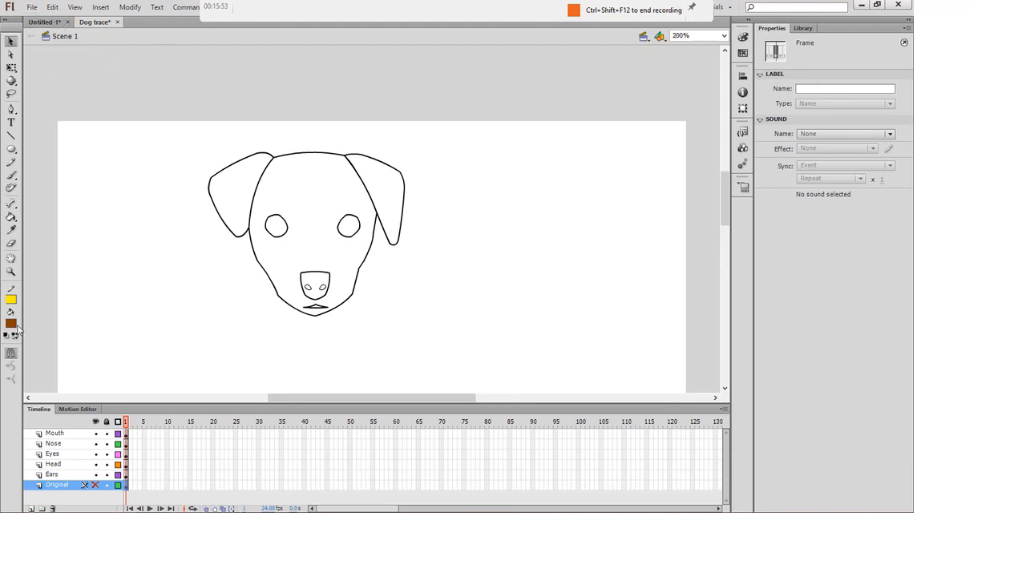
- Delete the hidden Original photo layer from the timeline
{"action": "left_click_drag", "start_coordinate": [62, 486], "coordinate": [53, 509]}
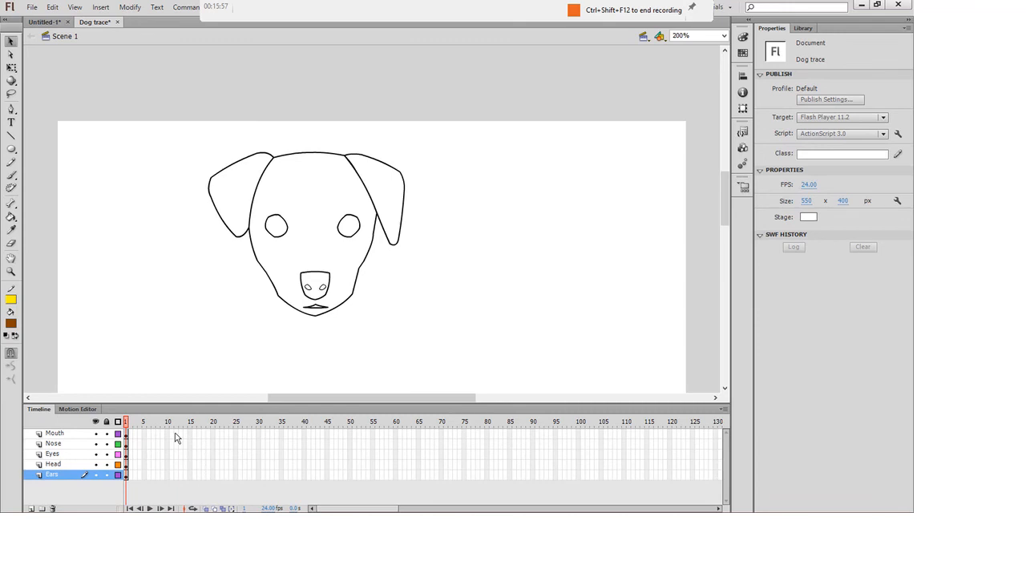
{"action": "left_click_drag", "start_coordinate": [176, 436], "coordinate": [161, 433]}
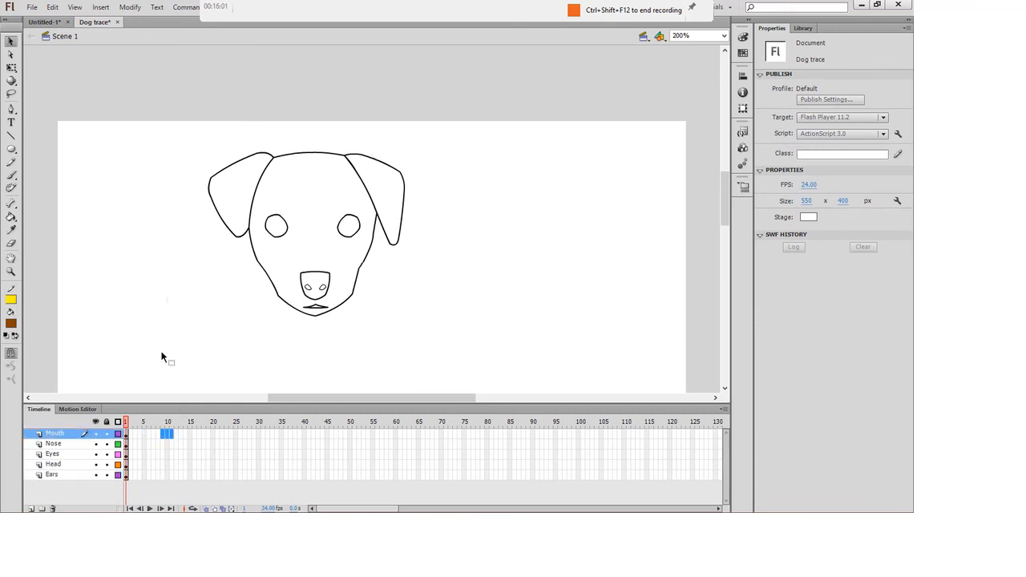
- Start exporting the drawing without the photo layer as a JPEG image named Dog trace final in the Logo folder
{"action": "left_click", "coordinate": [32, 8]}
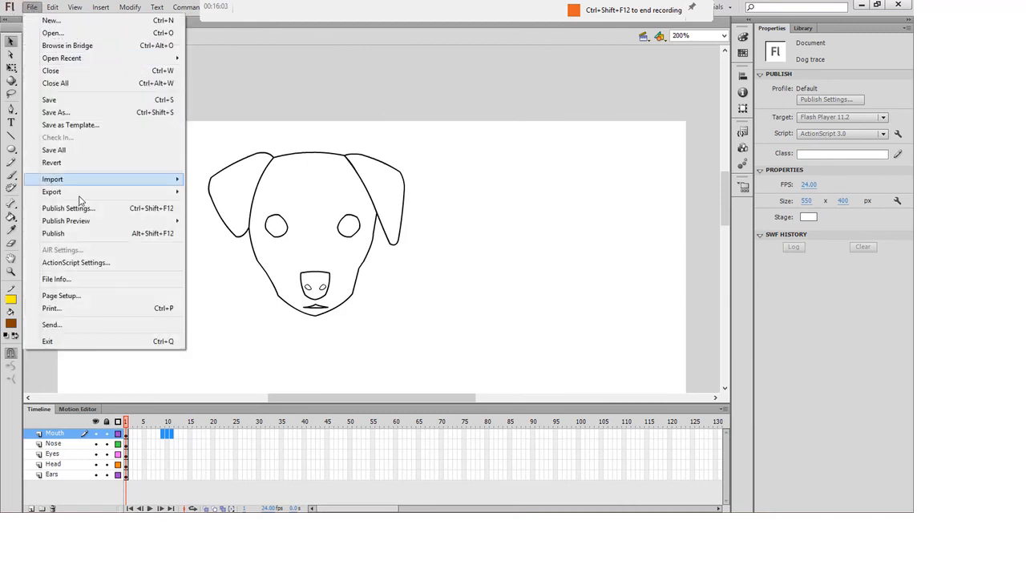
{"action": "mouse_move", "coordinate": [176, 194]}
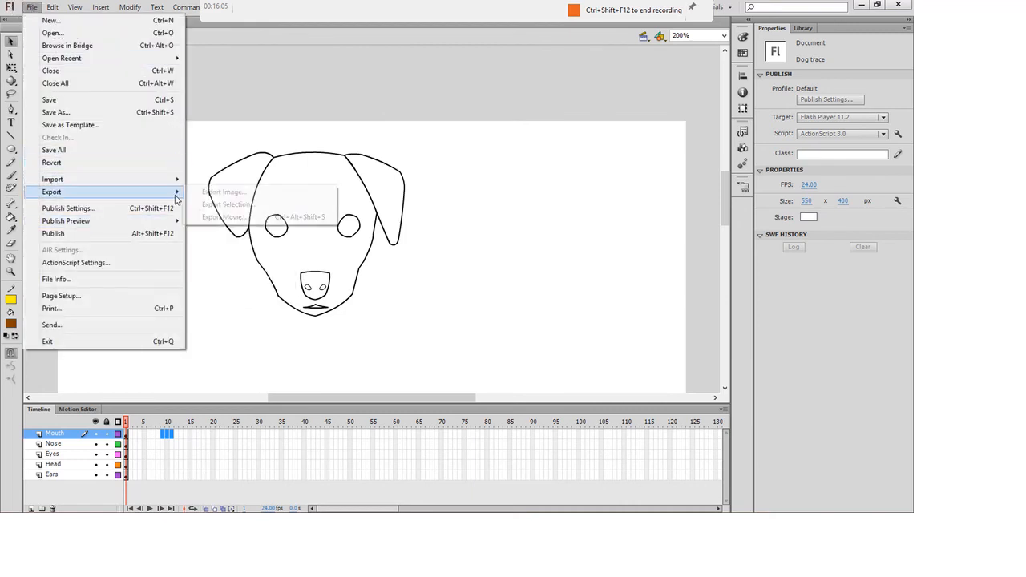
{"action": "left_click", "coordinate": [226, 192]}
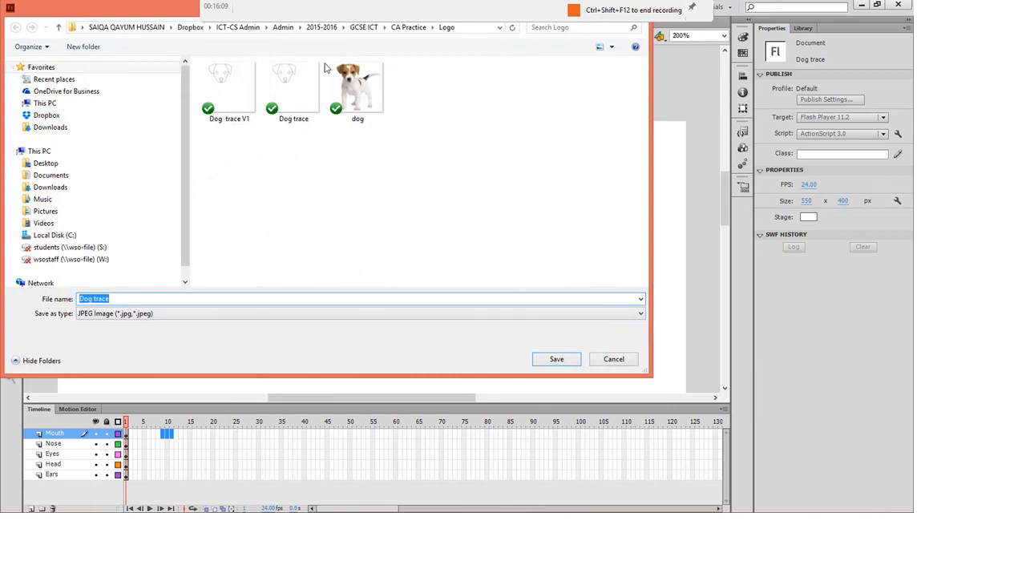
{"action": "left_click", "coordinate": [147, 297]}
{"action": "type", "text": "final"}
{"action": "left_click", "coordinate": [575, 362]}
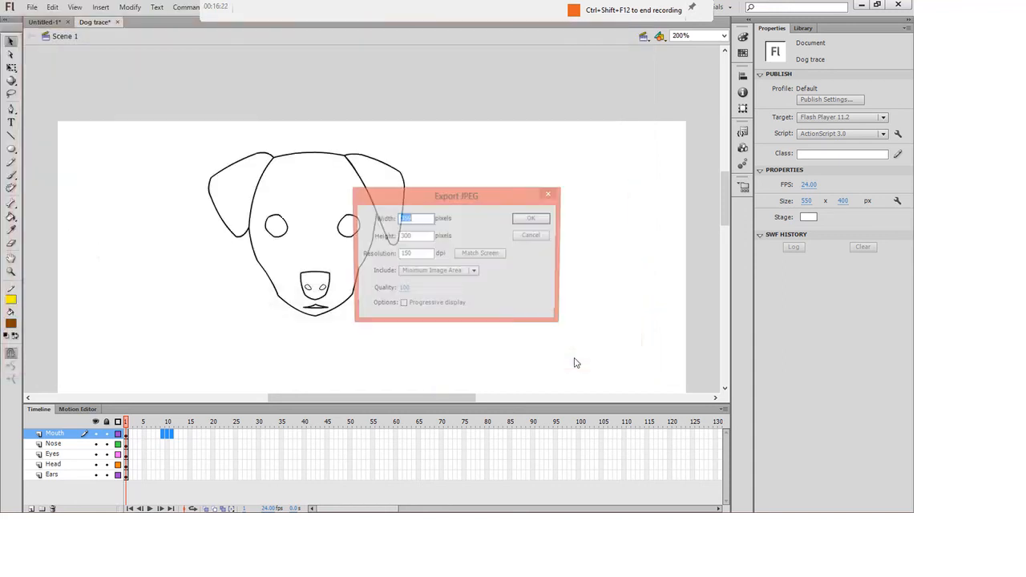
- Export the Dog trace final JPEG at 150 dpi with Minimum Image Area included
{"action": "double_click", "coordinate": [416, 255]}
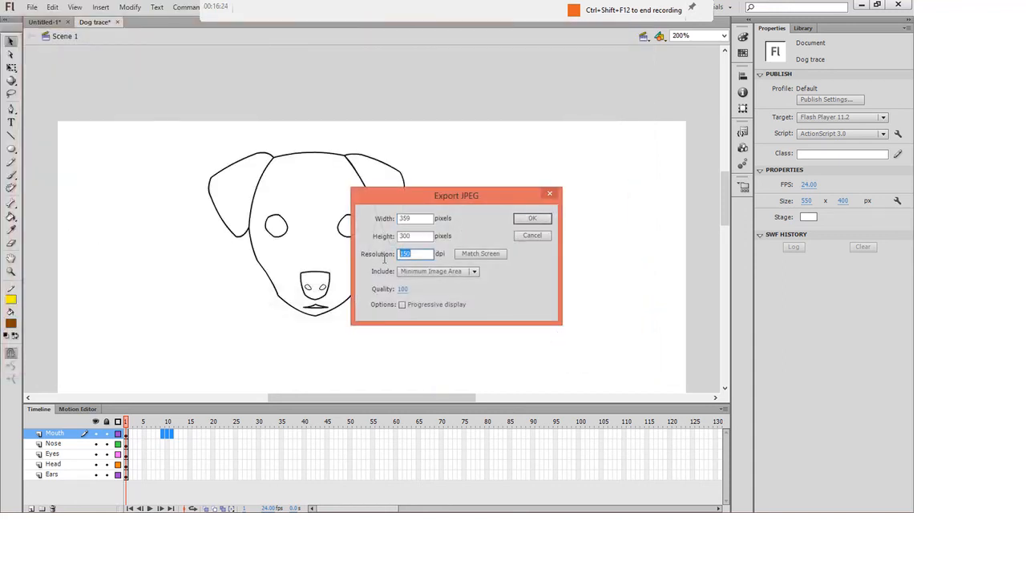
{"action": "left_click", "coordinate": [423, 273]}
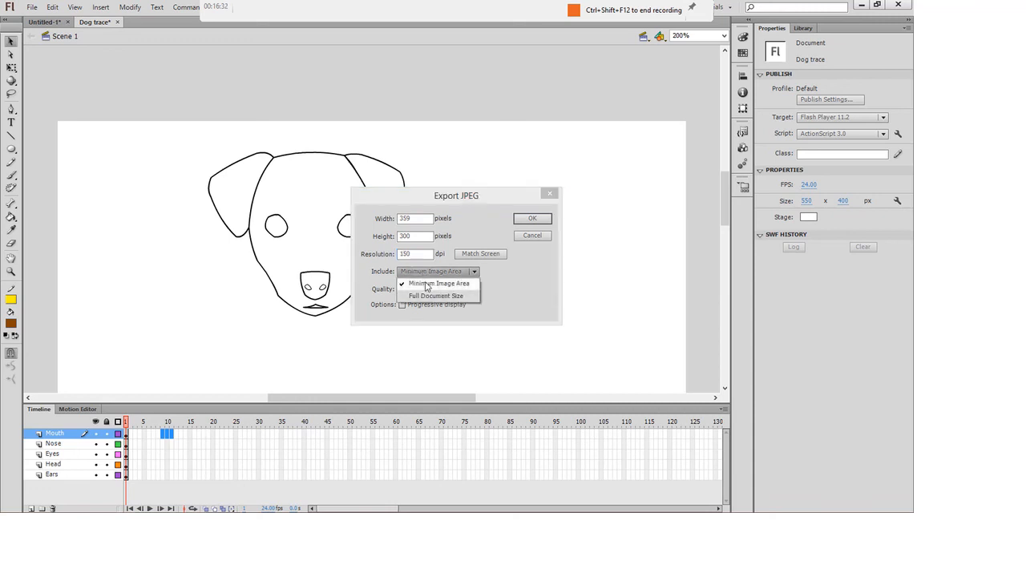
{"action": "left_click", "coordinate": [427, 286]}
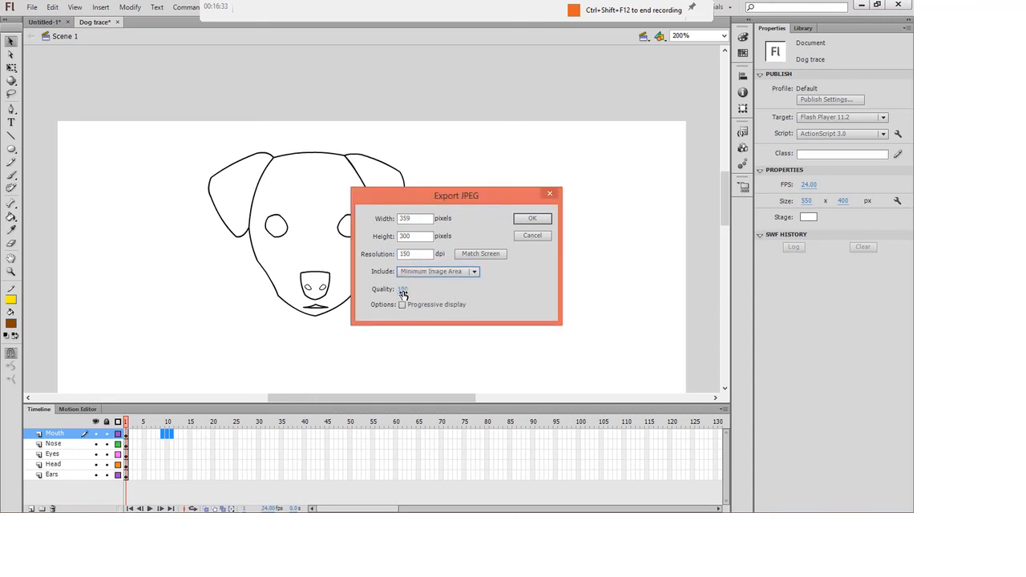
{"action": "left_click", "coordinate": [528, 226]}
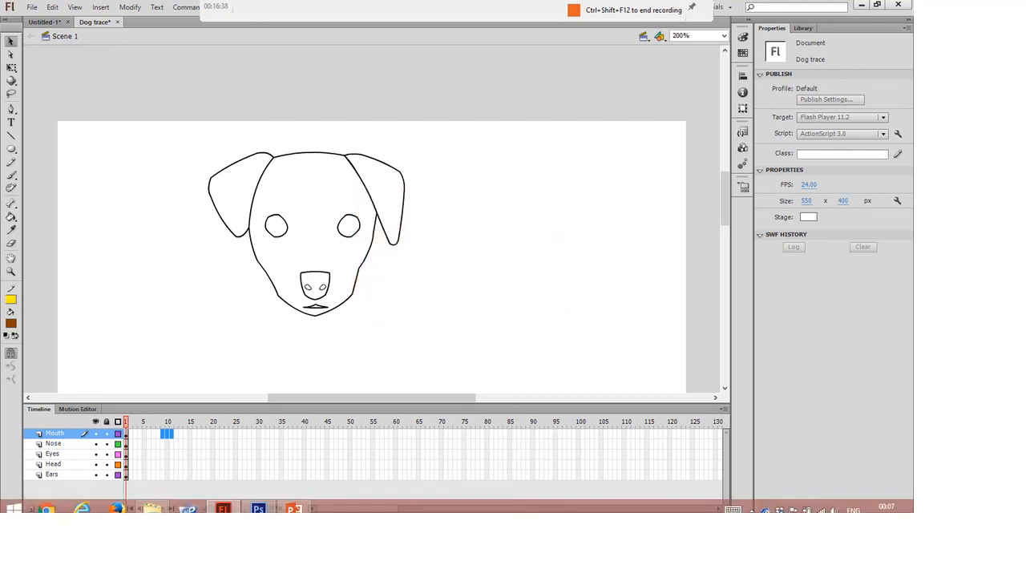
- Switch to File Explorer, view the exported Dog trace final image, and return to Flash
{"action": "left_click", "coordinate": [154, 502]}
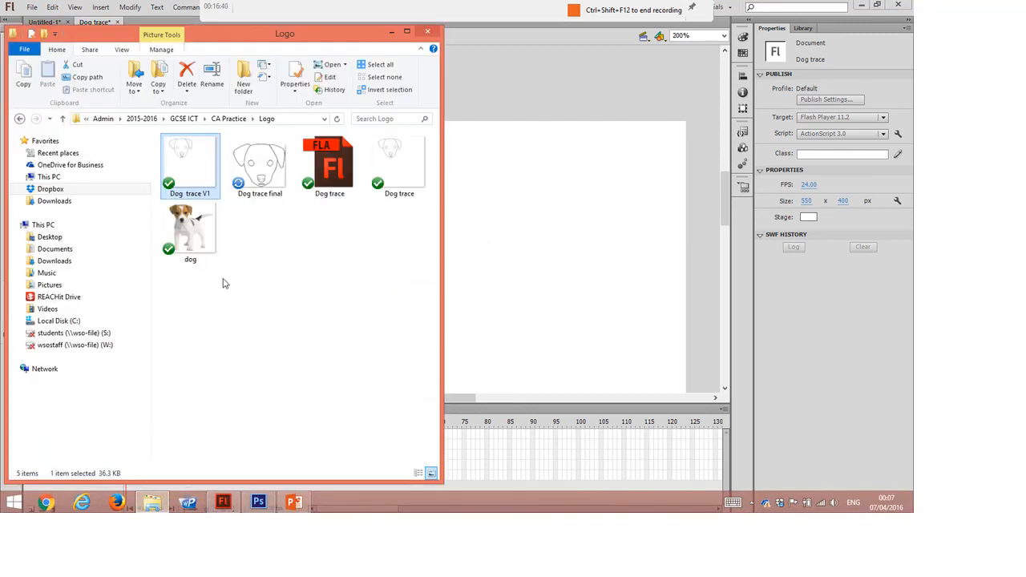
{"action": "left_click", "coordinate": [273, 176]}
{"action": "double_click", "coordinate": [273, 176]}
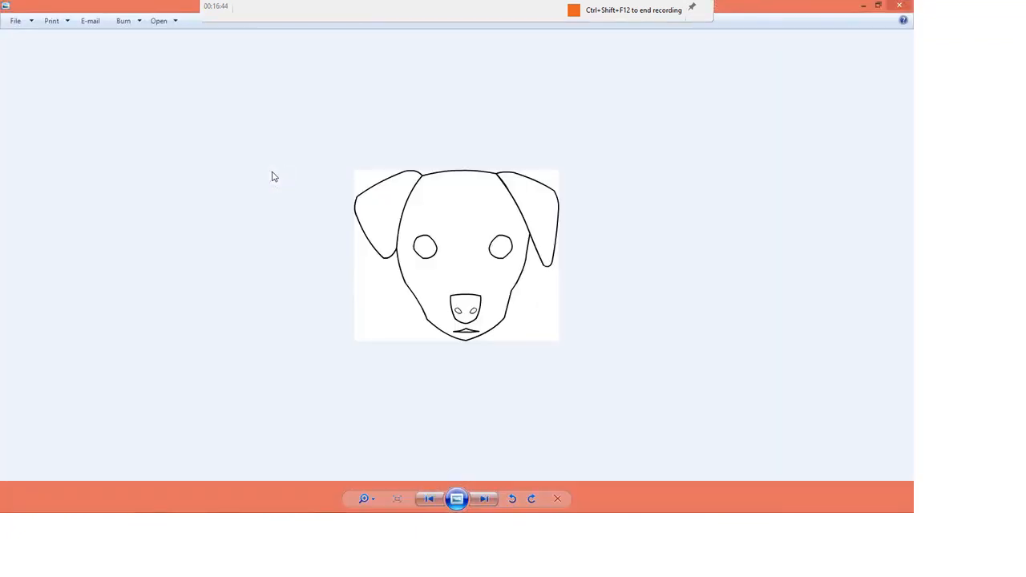
{"action": "left_click", "coordinate": [899, 6]}
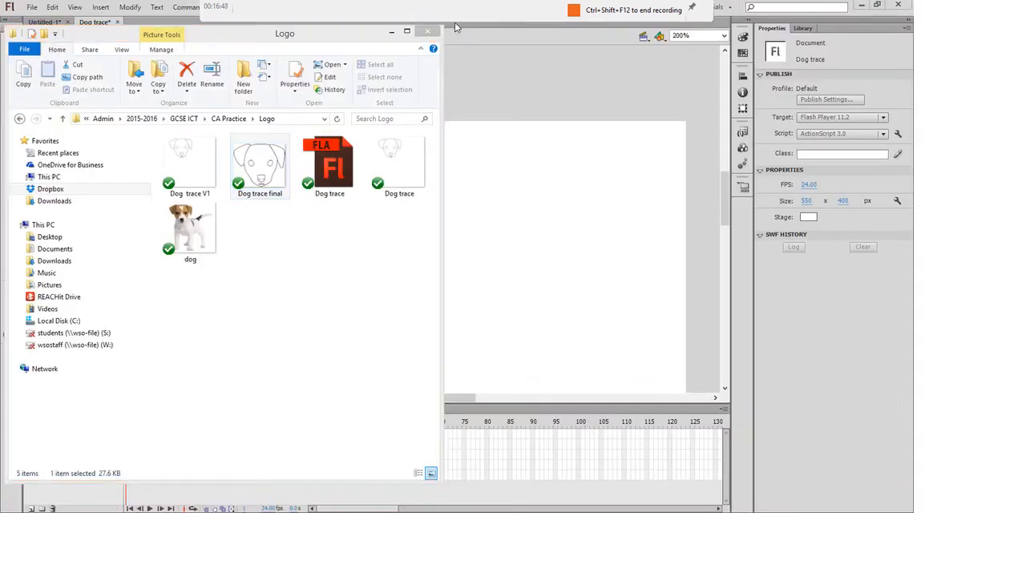
{"action": "left_click", "coordinate": [390, 34]}
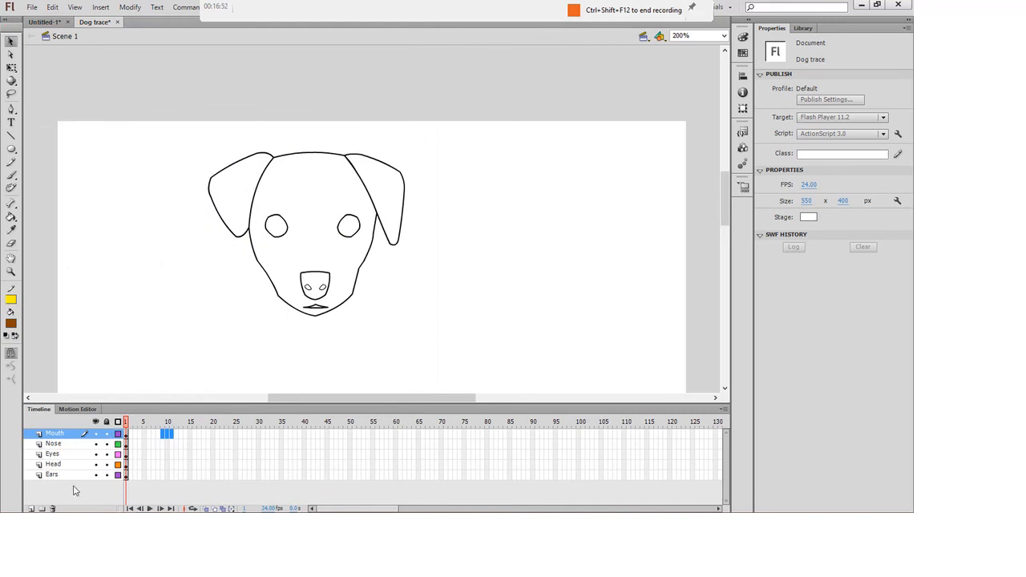
- Open the Dog trace V1 image from File Explorer to check its canvas area, and switch back to Flash
{"action": "left_click", "coordinate": [153, 504]}
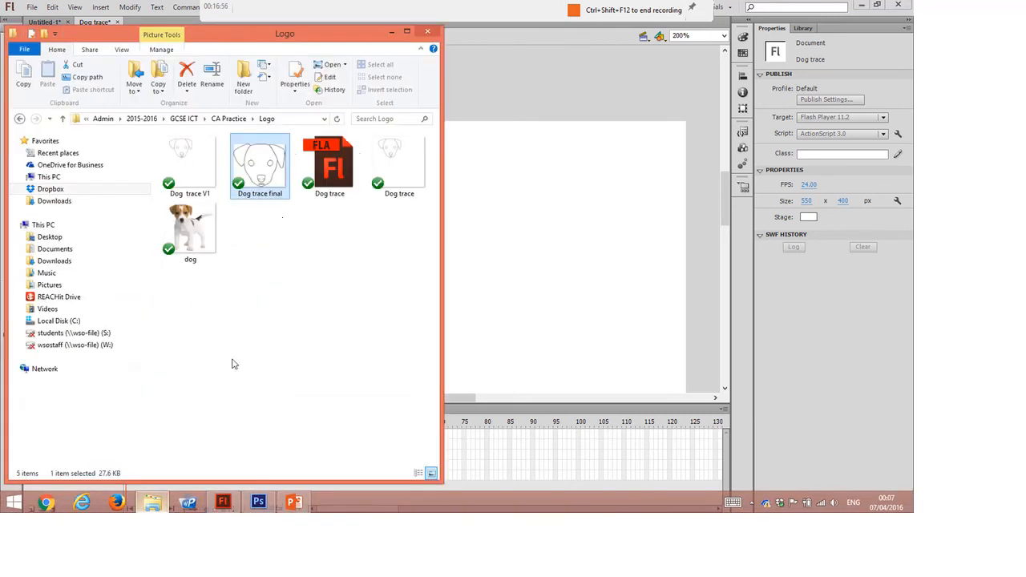
{"action": "double_click", "coordinate": [178, 186]}
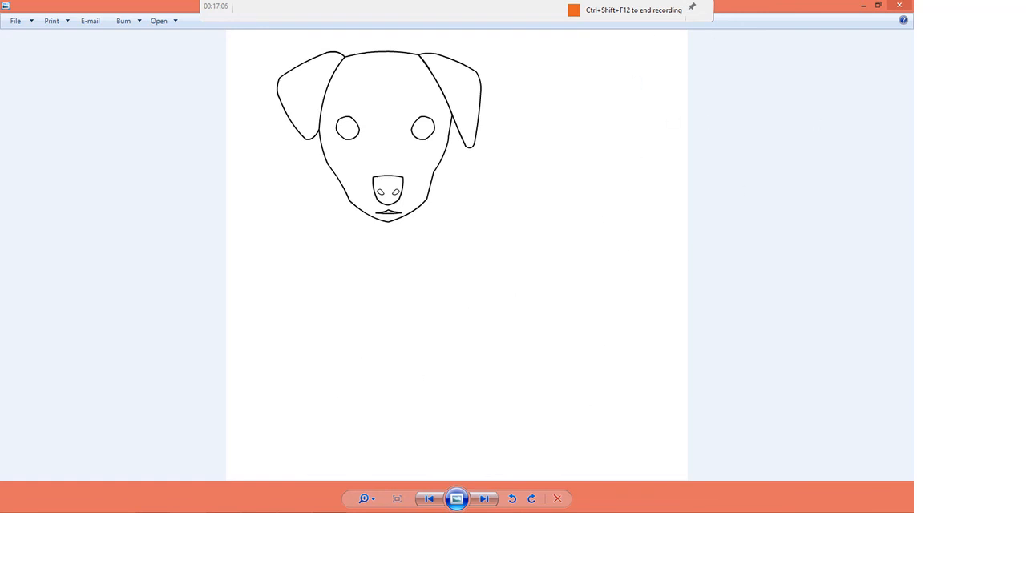
{"action": "left_click", "coordinate": [223, 501]}
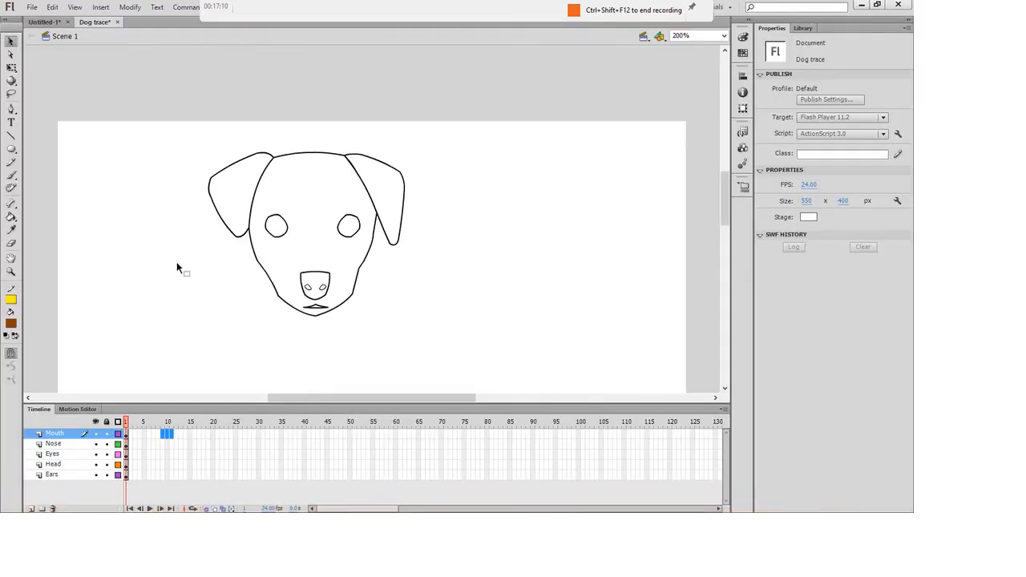
- Close the Dog trace document without saving its changes
{"action": "left_click", "coordinate": [117, 23]}
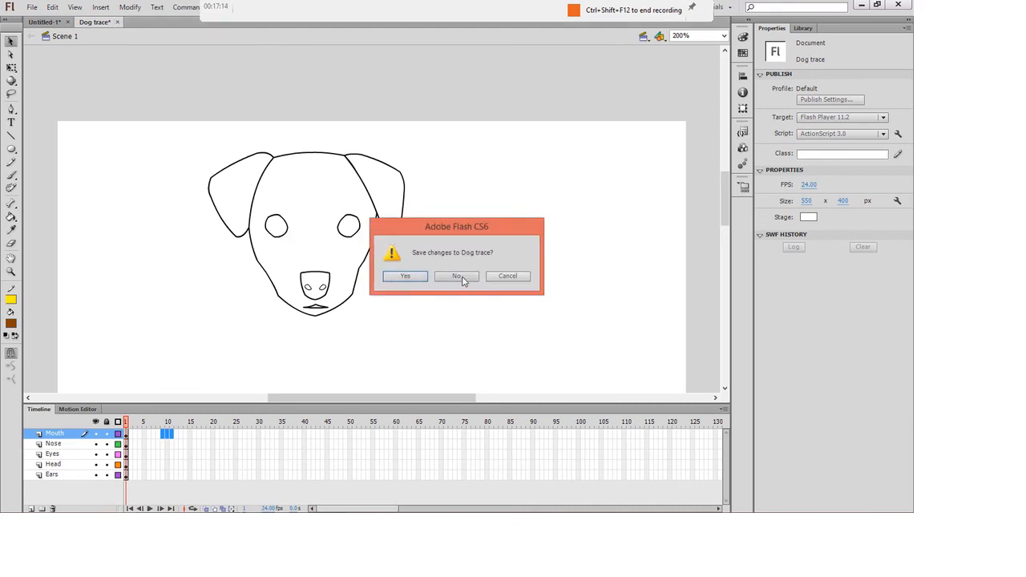
{"action": "left_click", "coordinate": [457, 276]}
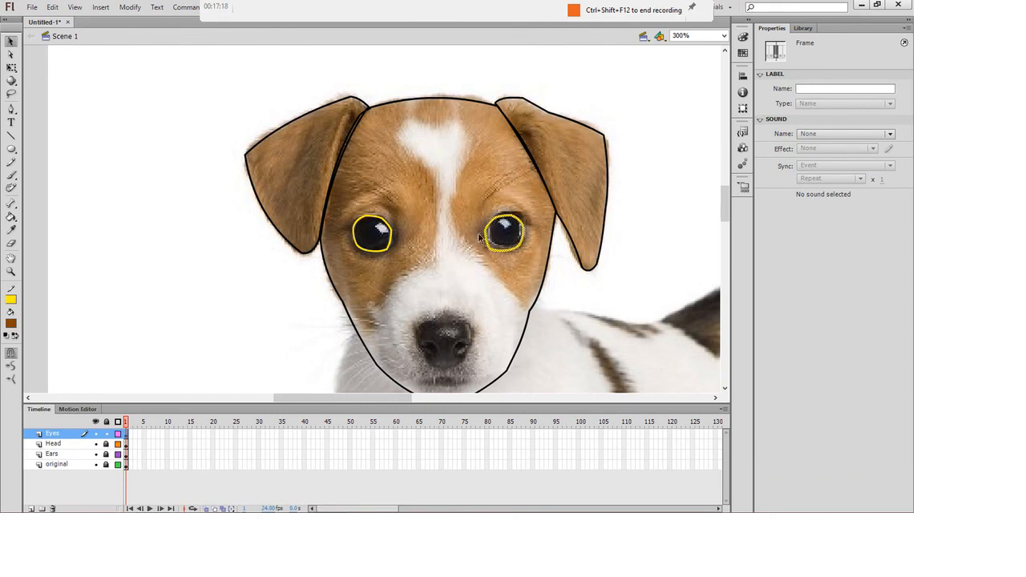
- Minimise Flash, close the Dog trace V1 preview, and open the Dog trace final image from File Explorer
{"action": "left_click", "coordinate": [861, 5]}
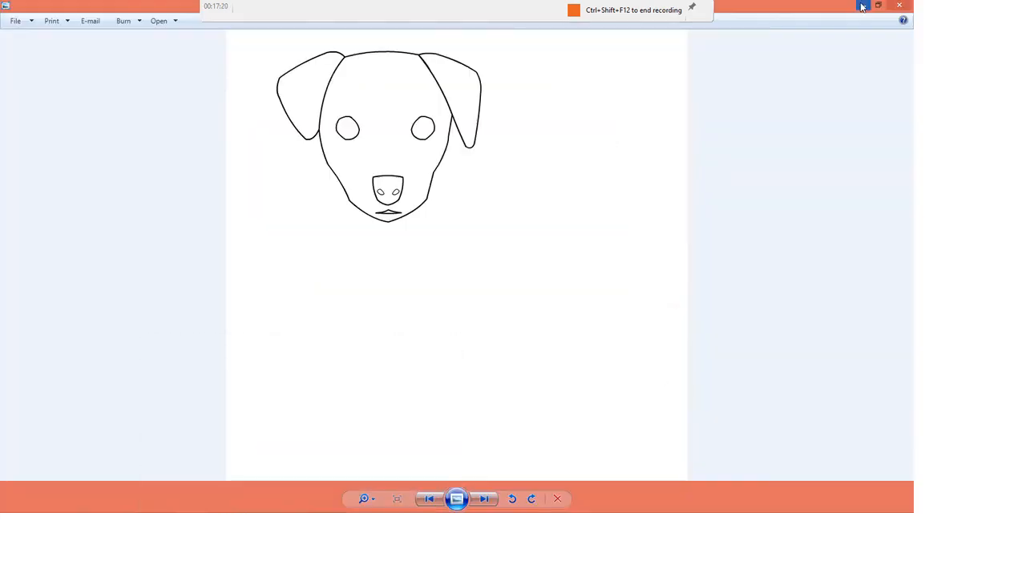
{"action": "left_click", "coordinate": [907, 5]}
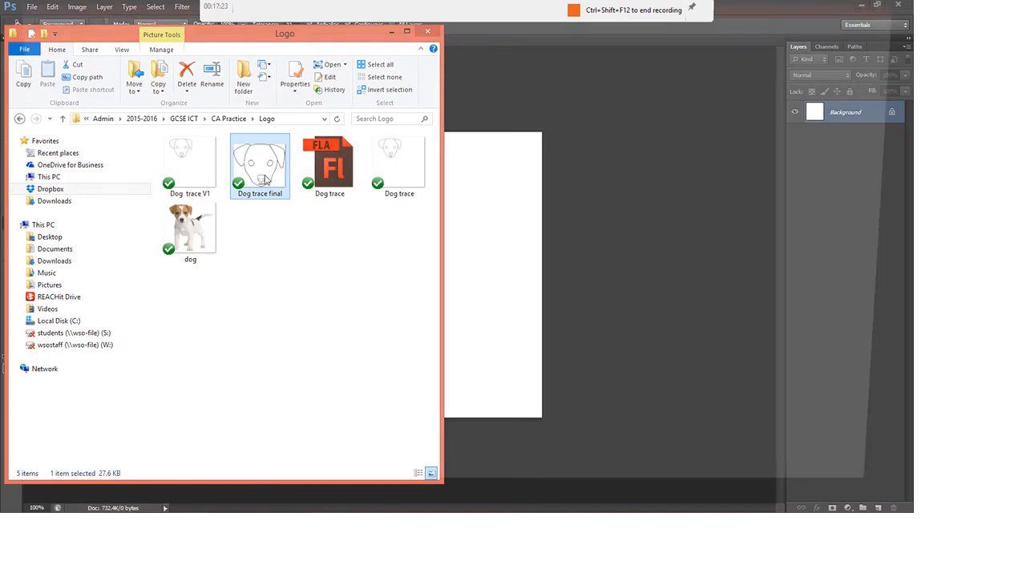
{"action": "double_click", "coordinate": [264, 179]}
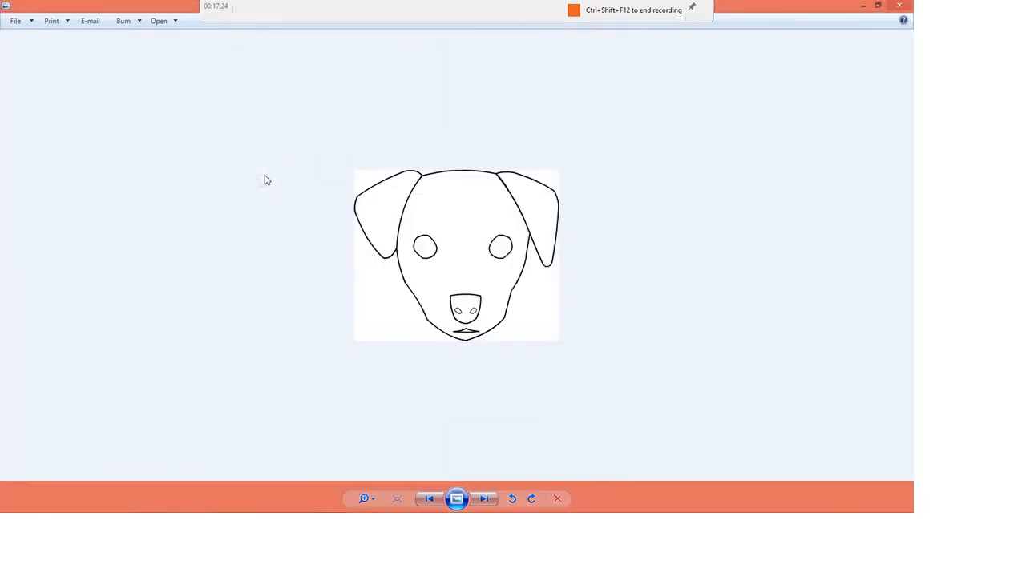